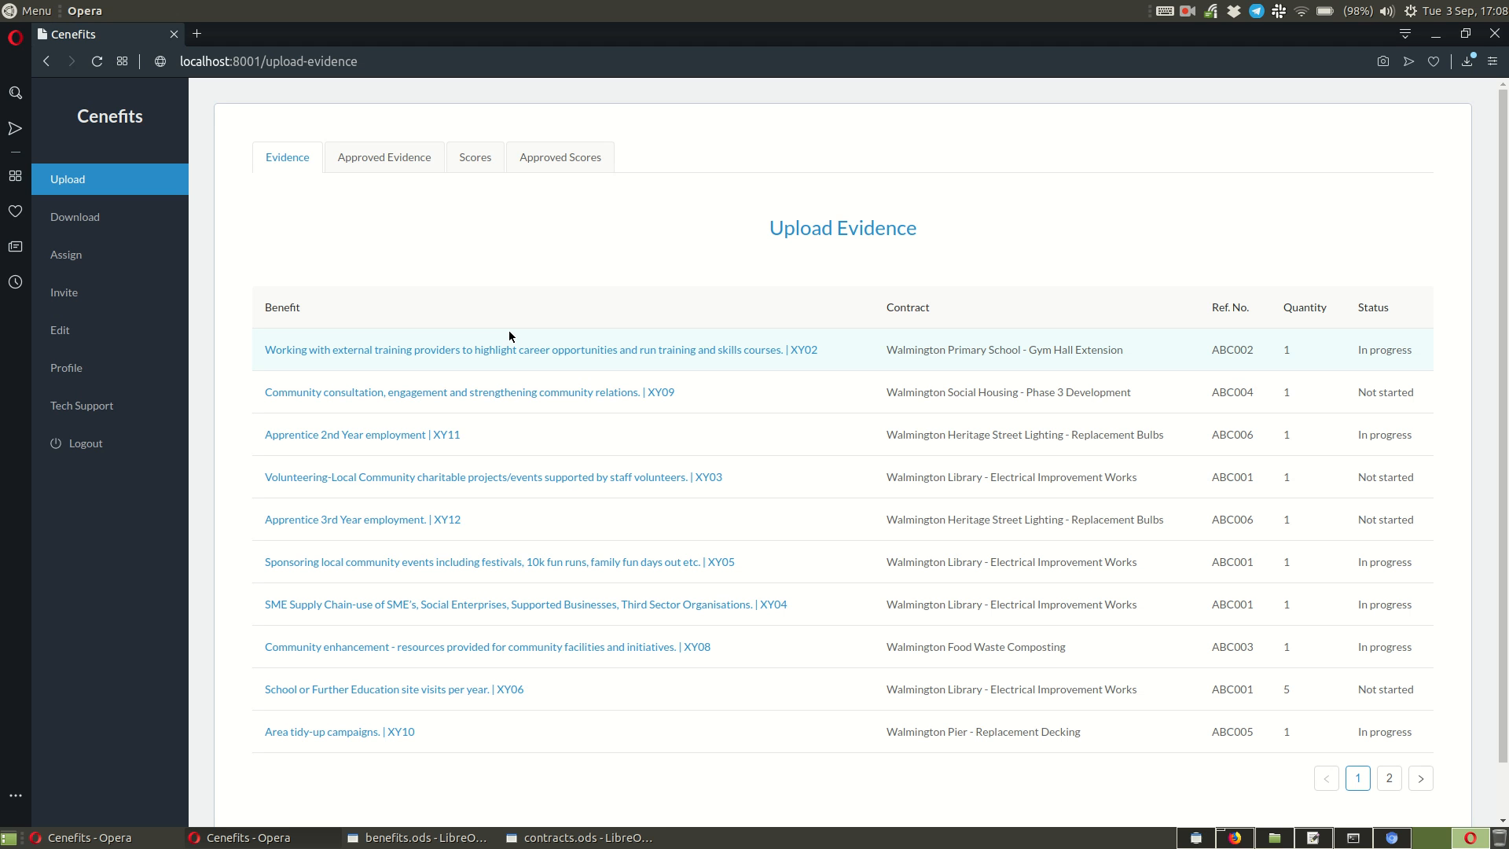
# Step: Open the volunteering benefit XY03 for evidence upload and choose its benefit start date of 03-09-2019
pyautogui.click(476, 159)
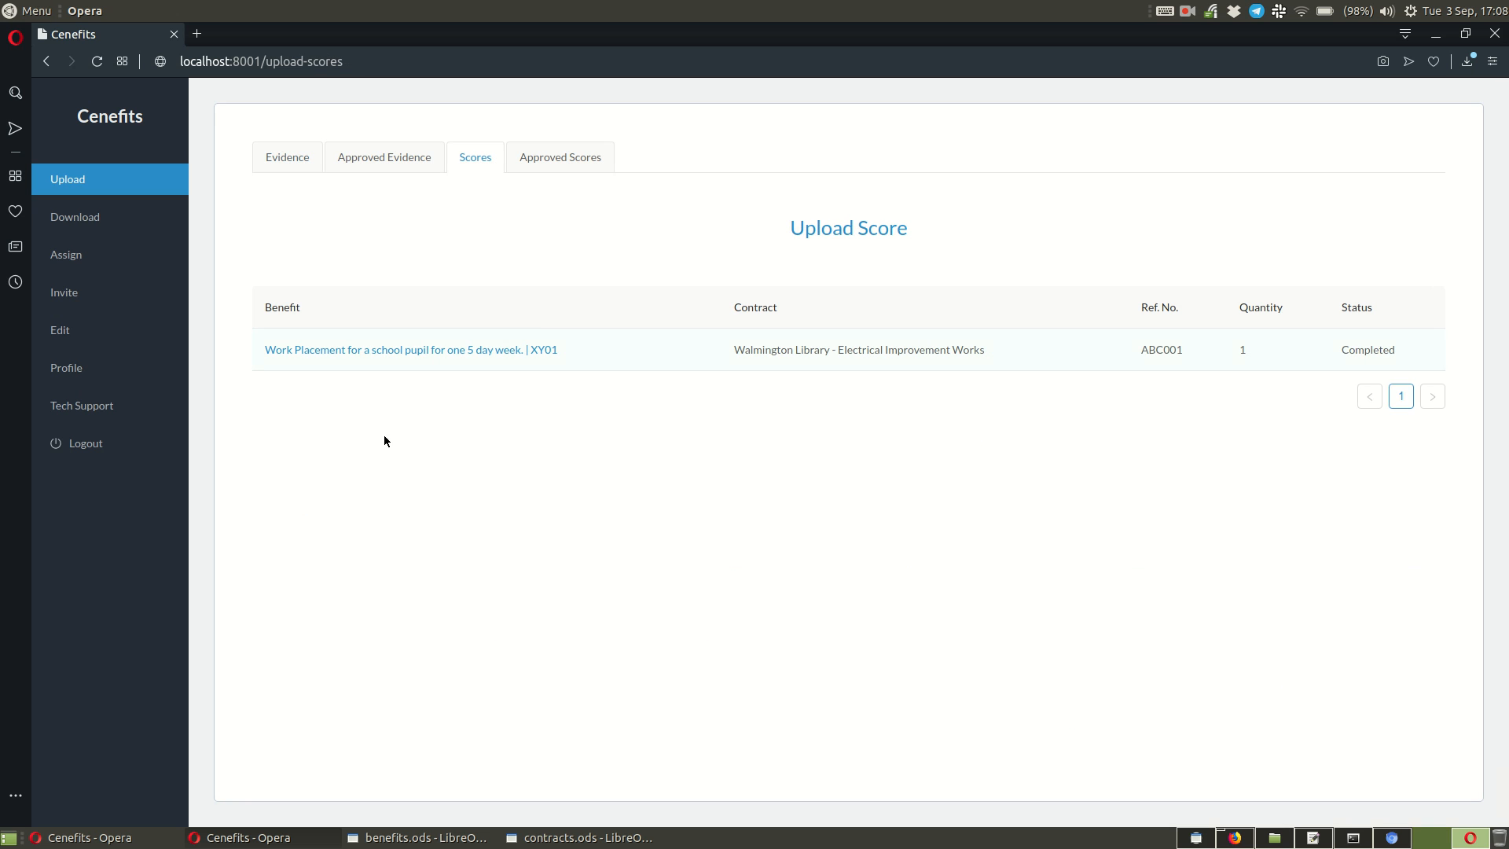
pyautogui.click(293, 162)
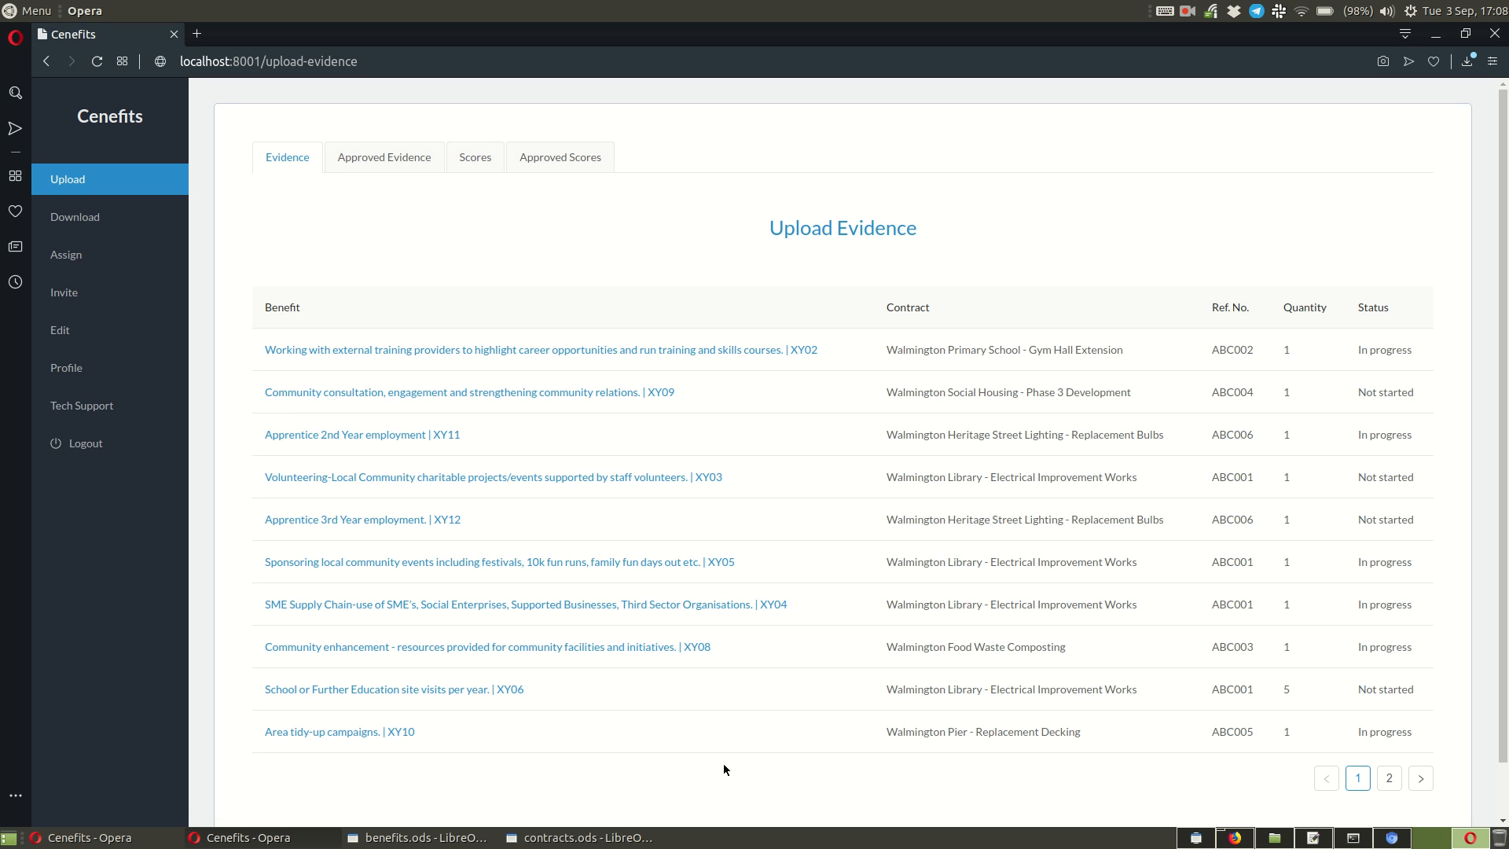
pyautogui.click(546, 478)
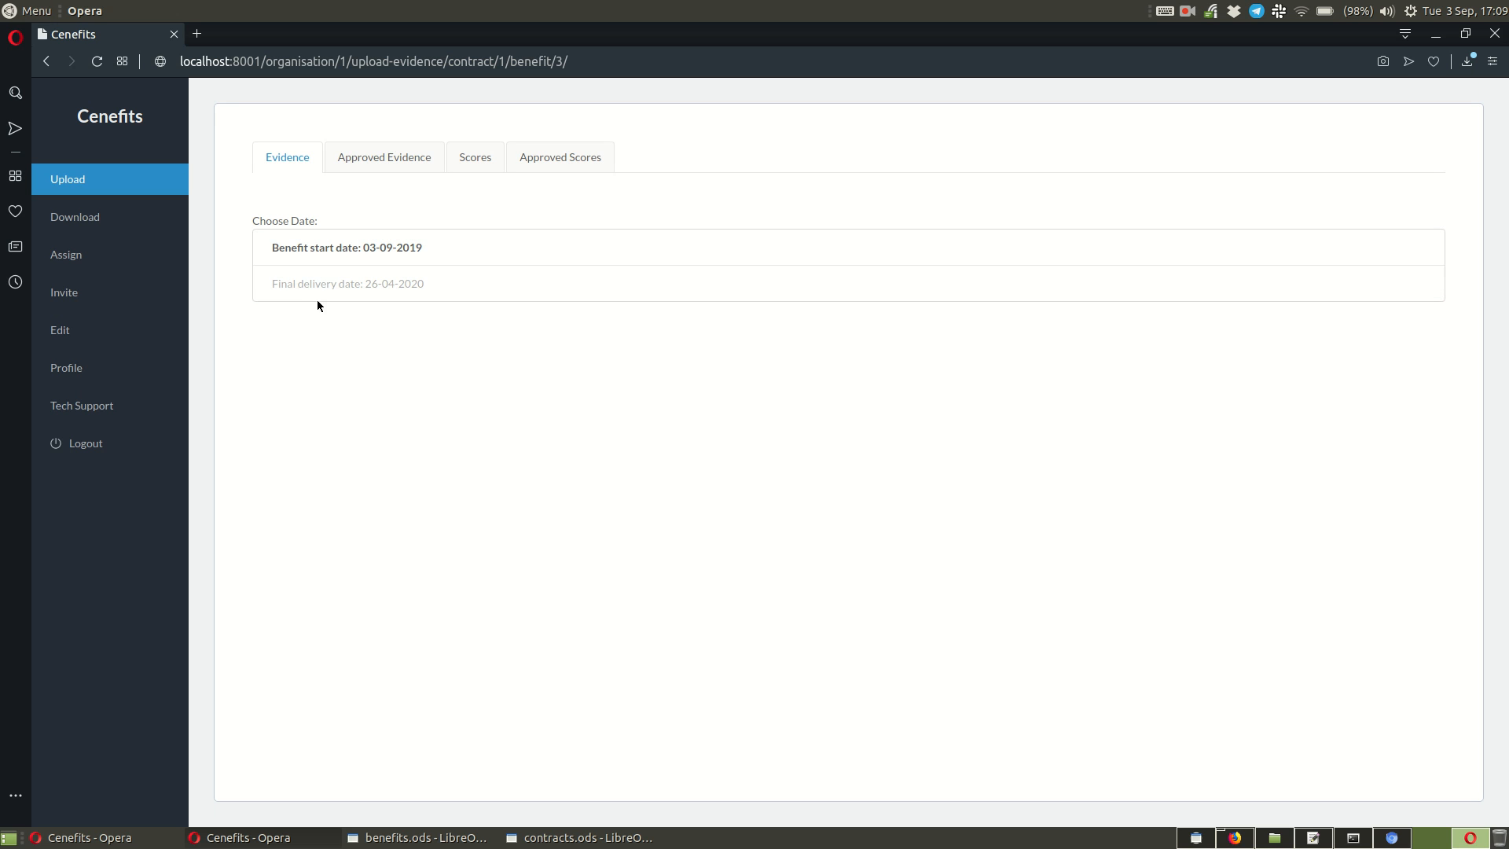
pyautogui.click(343, 260)
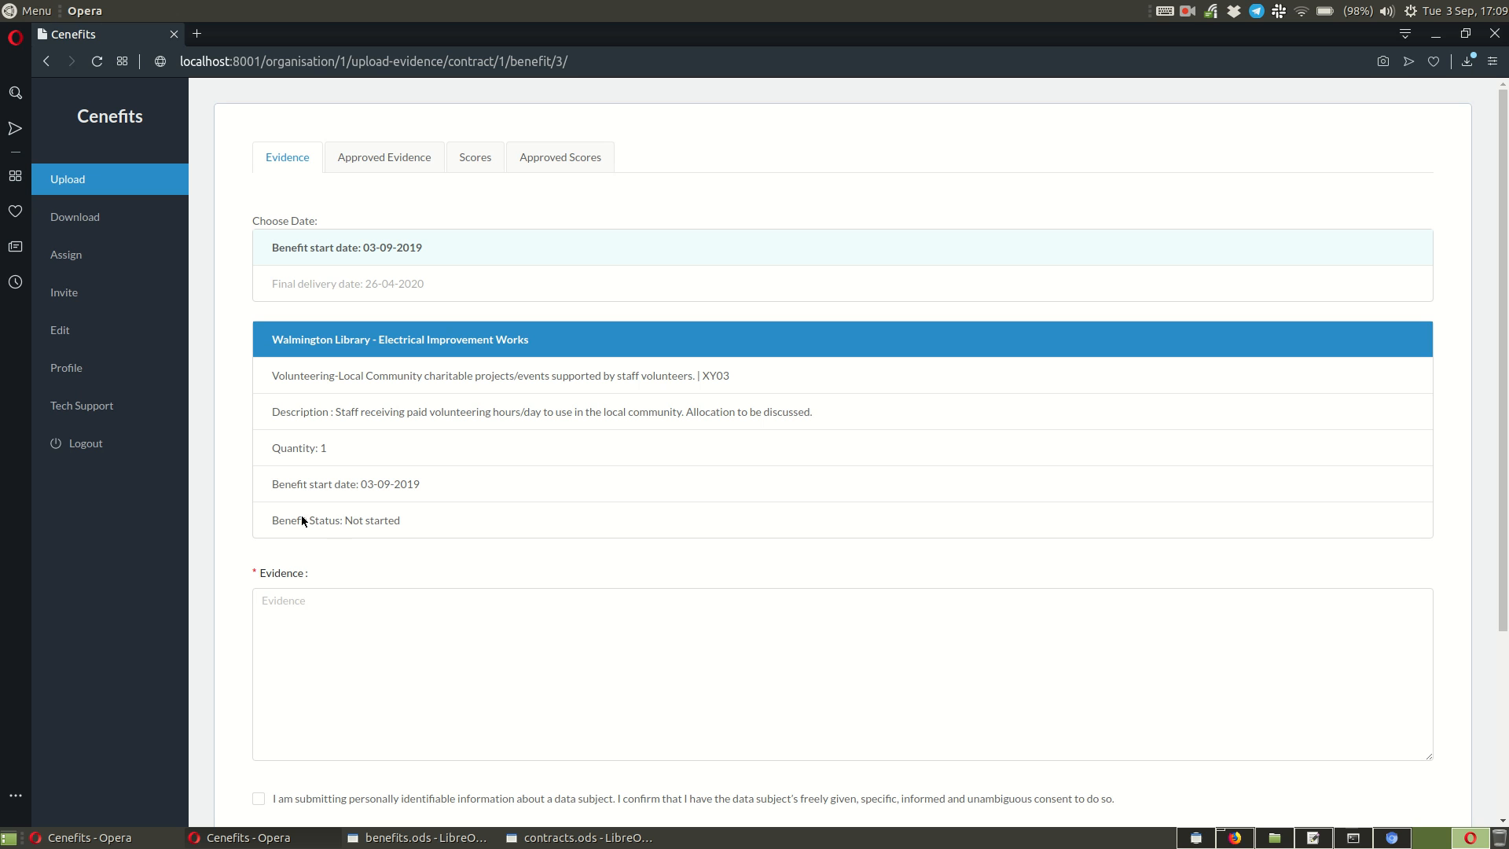
# Step: Enter "Type in some evidence here." as the evidence for benefit XY03
pyautogui.click(388, 603)
pyautogui.scroll(-2, 569, 620)
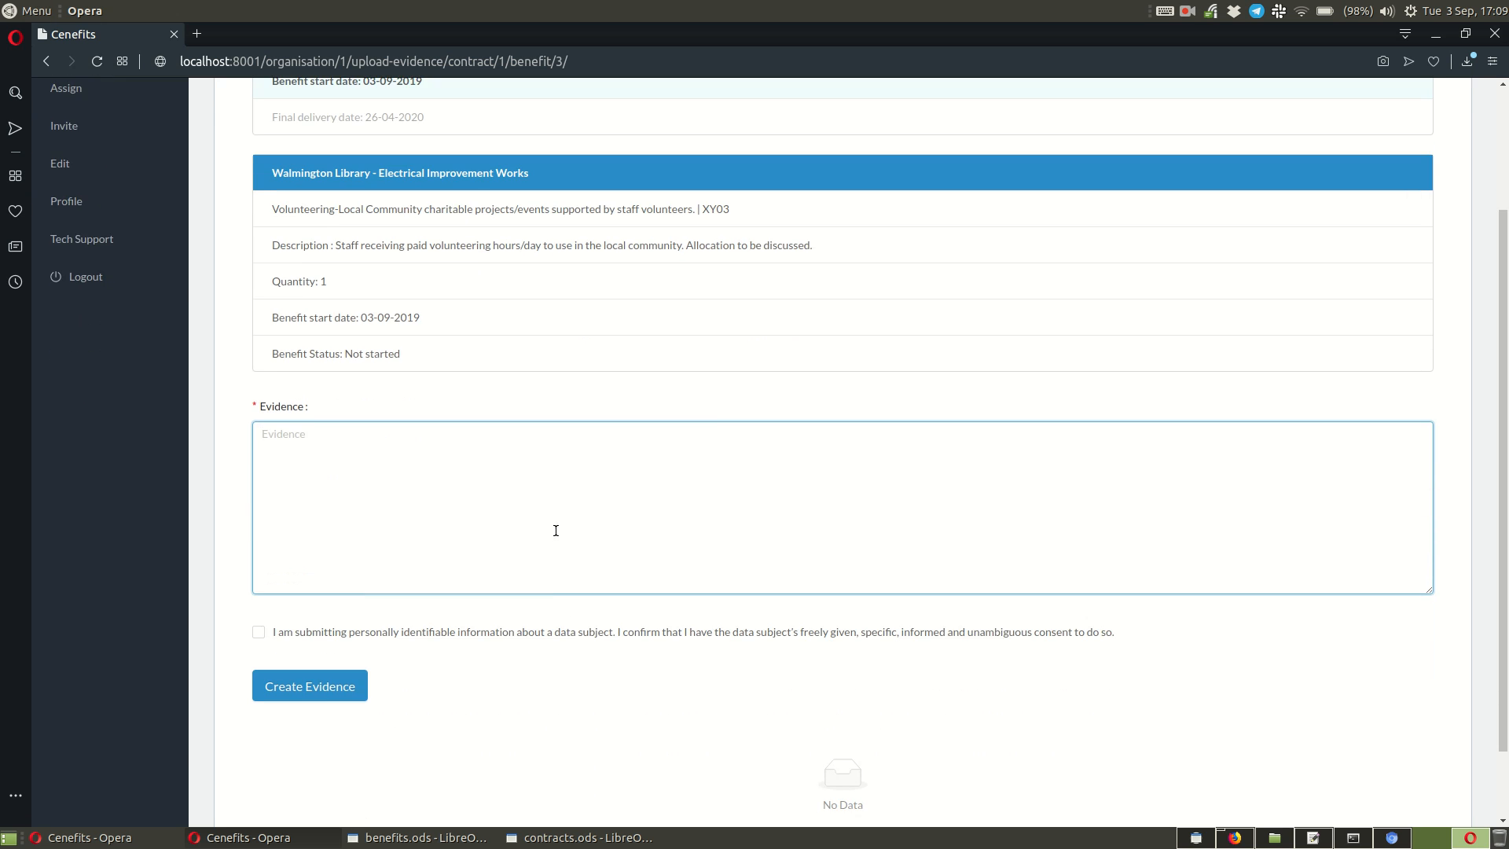
pyautogui.write('Type in some evidence here.')
pyautogui.scroll(-1, 566, 542)
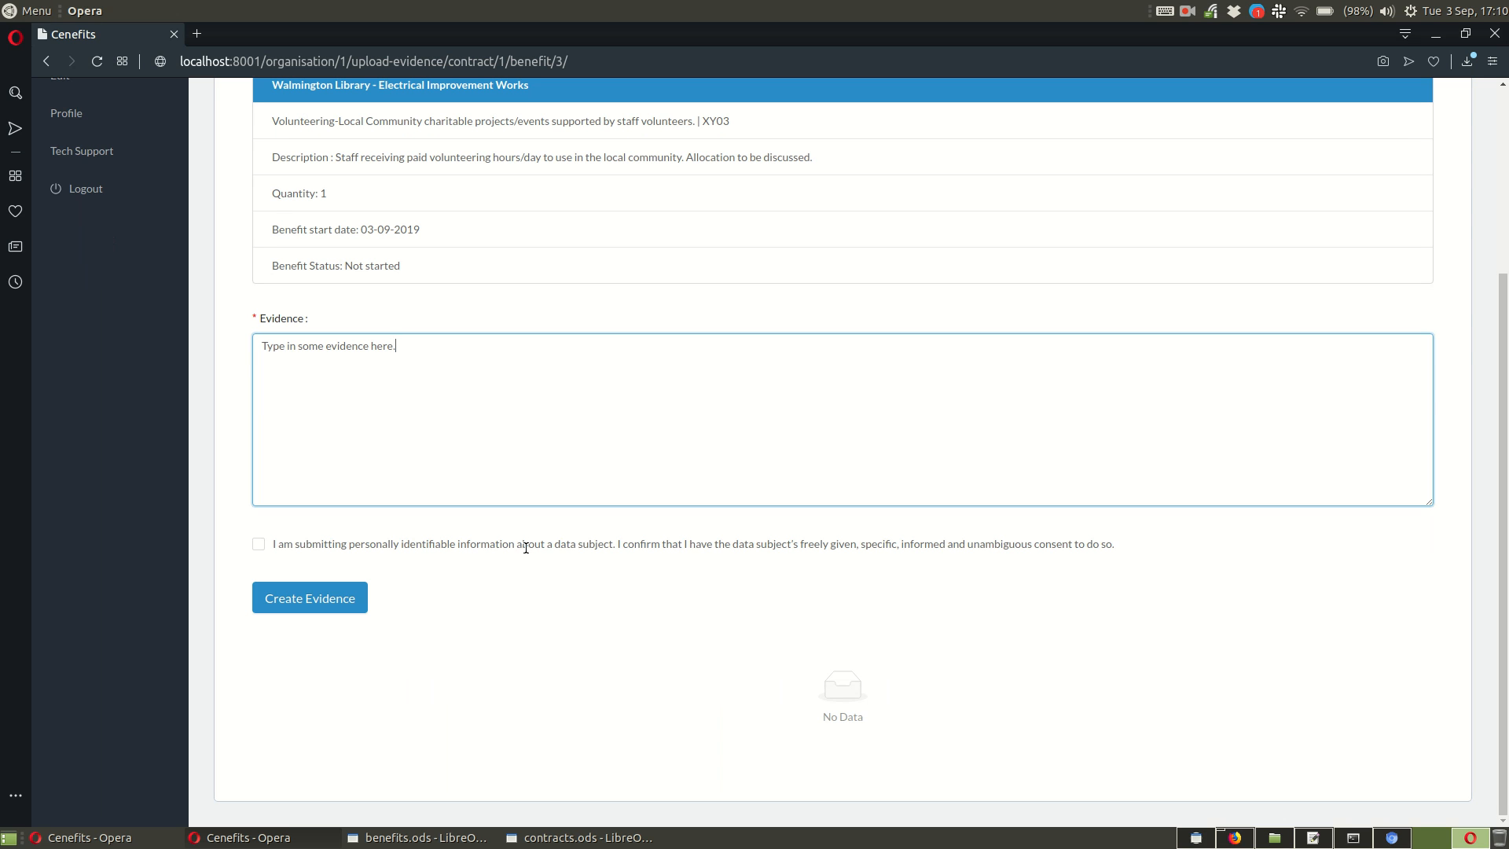
# Step: Confirm the data subject's consent for personally identifiable information and create the evidence
pyautogui.click(258, 545)
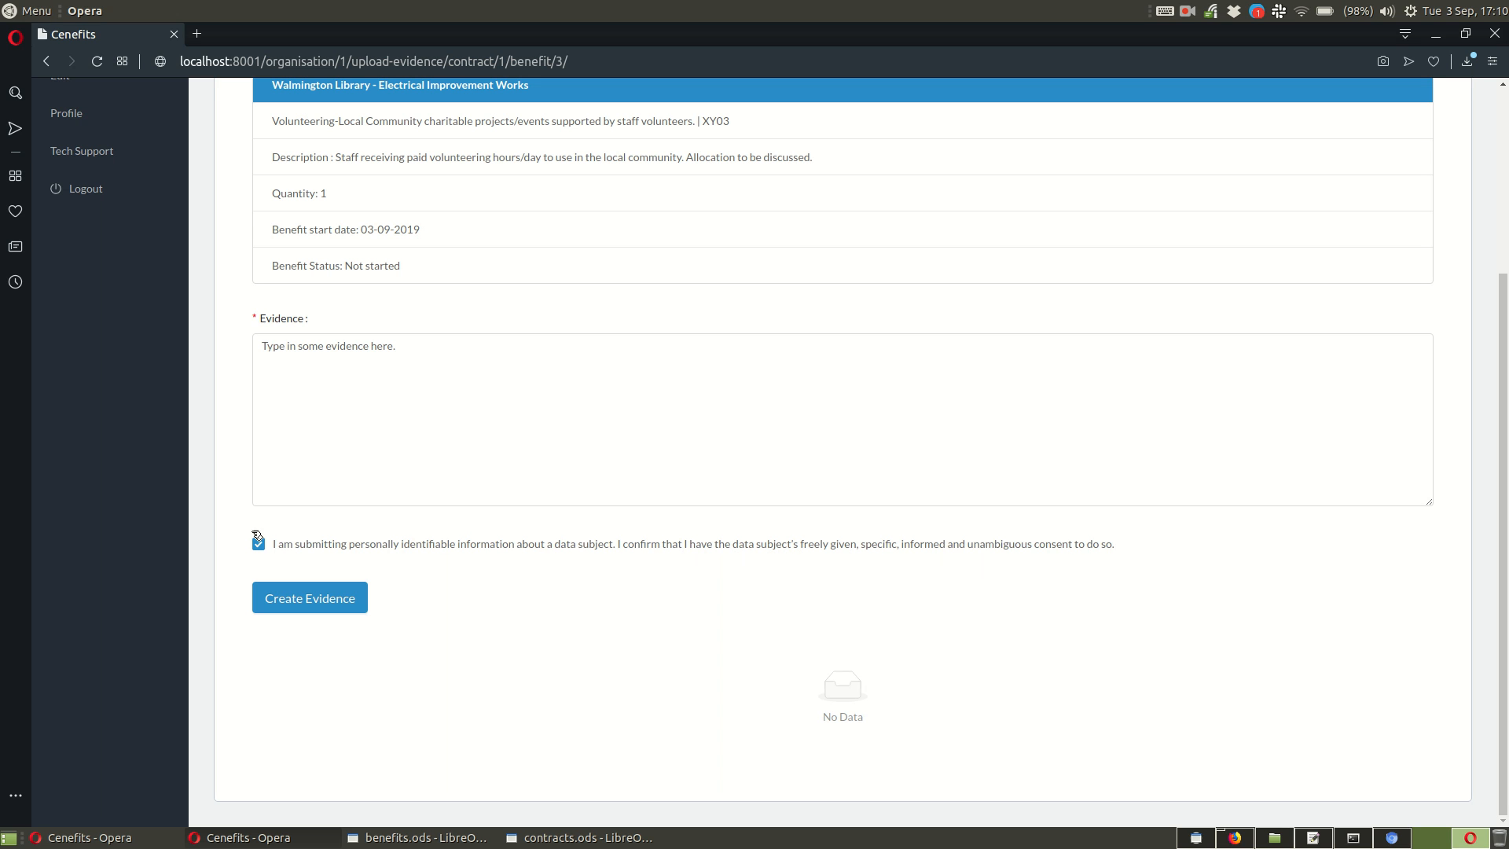
pyautogui.click(334, 598)
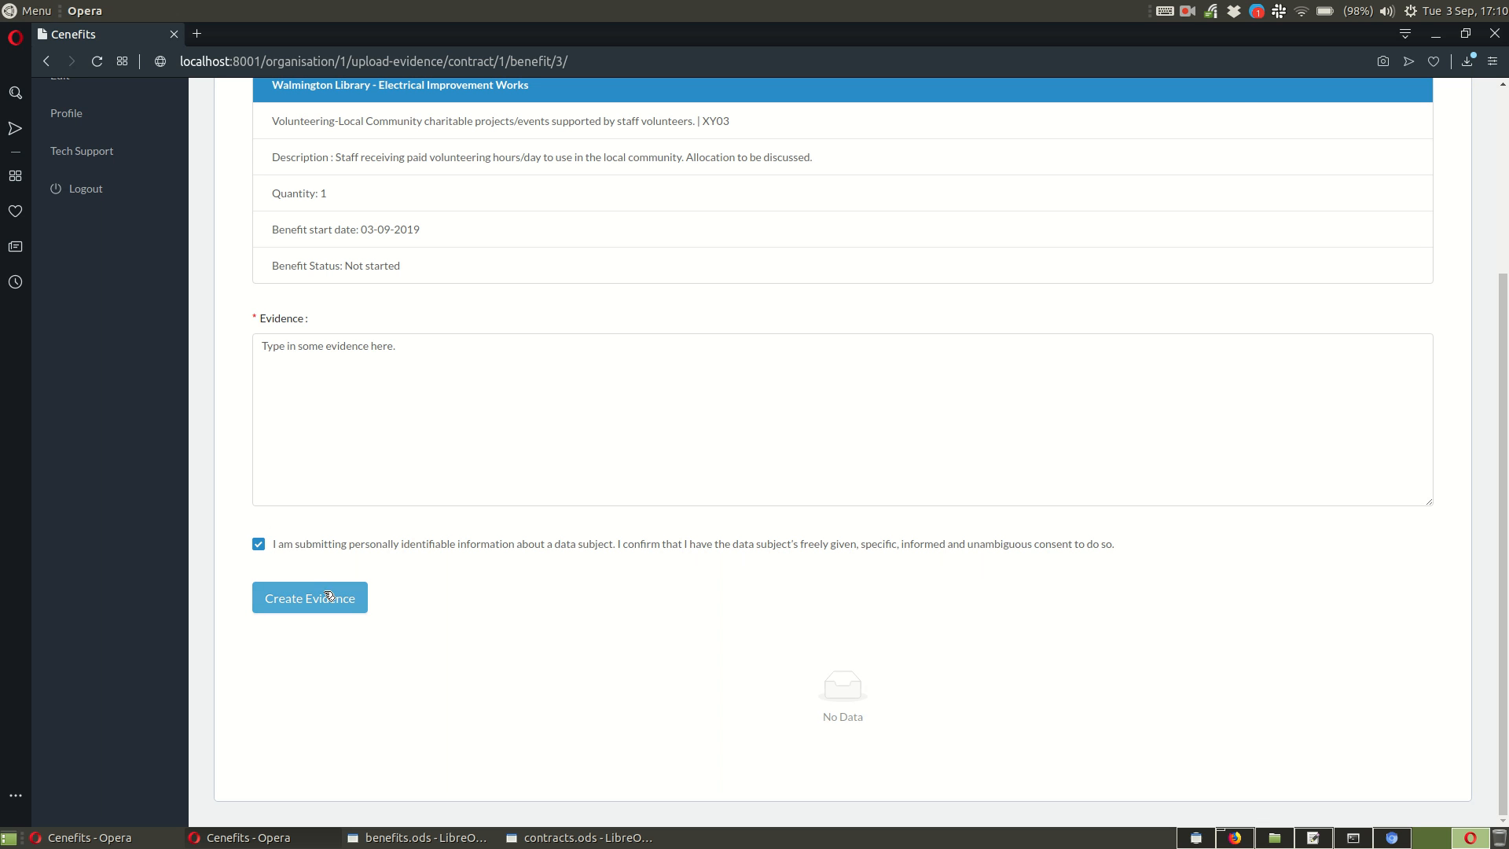
pyautogui.scroll(-1, 552, 634)
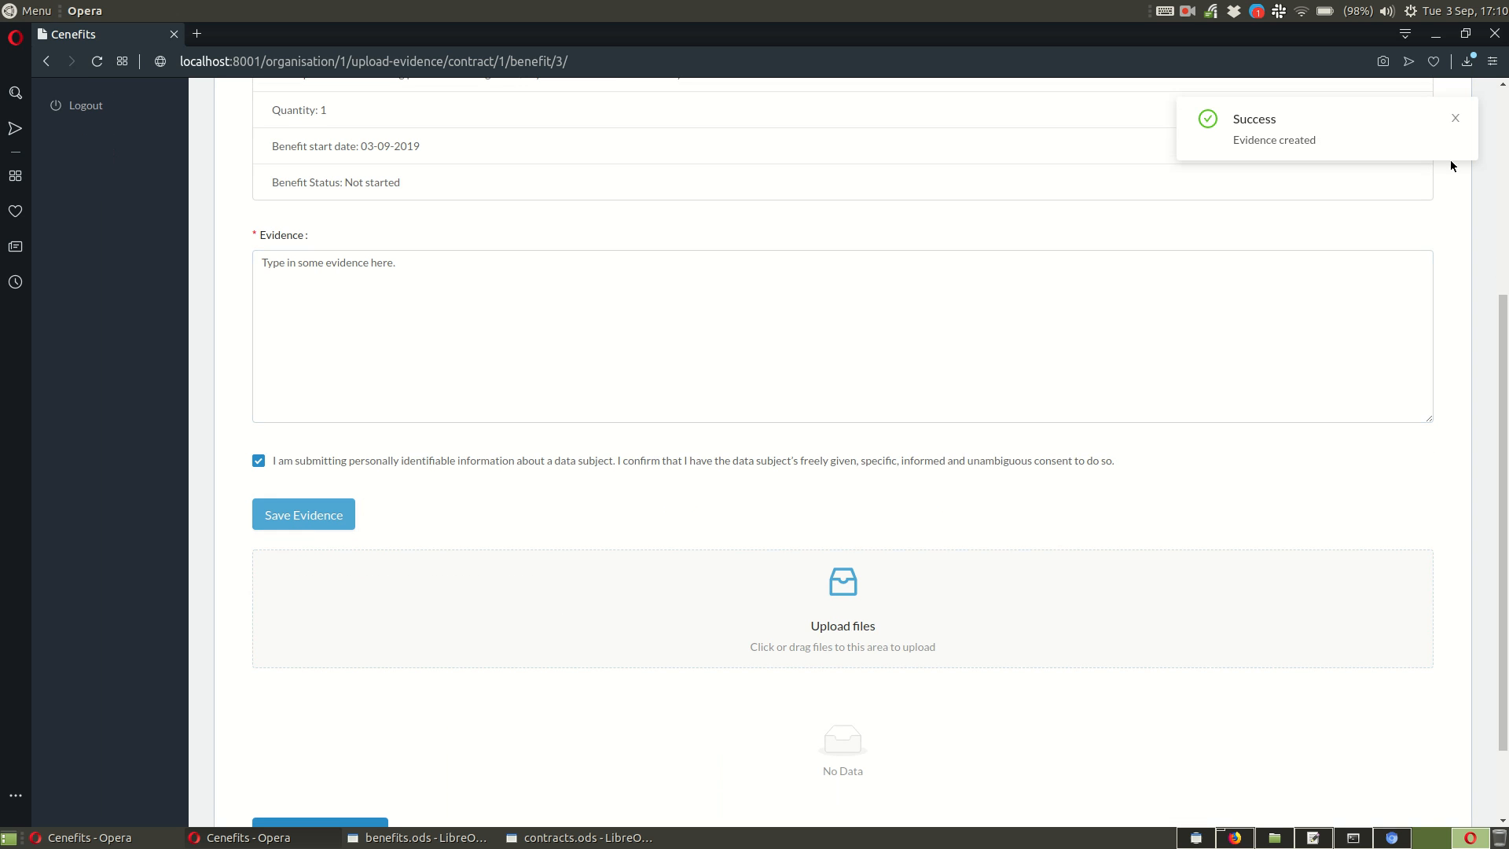
pyautogui.click(1455, 119)
# Step: Submit the XY03 evidence for approval and dismiss the notification
pyautogui.scroll(-1, 683, 635)
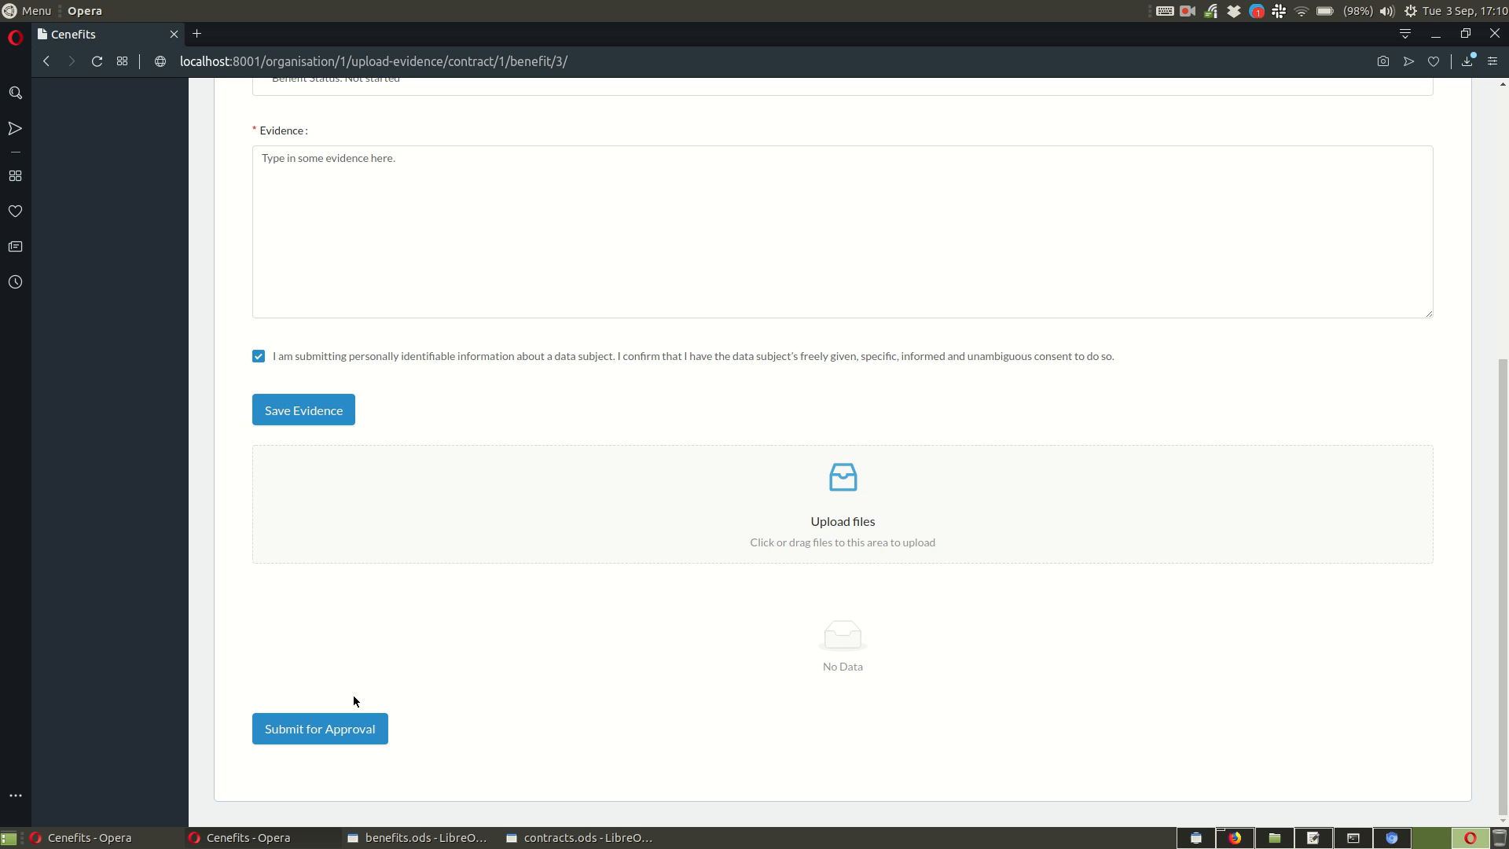
pyautogui.click(320, 731)
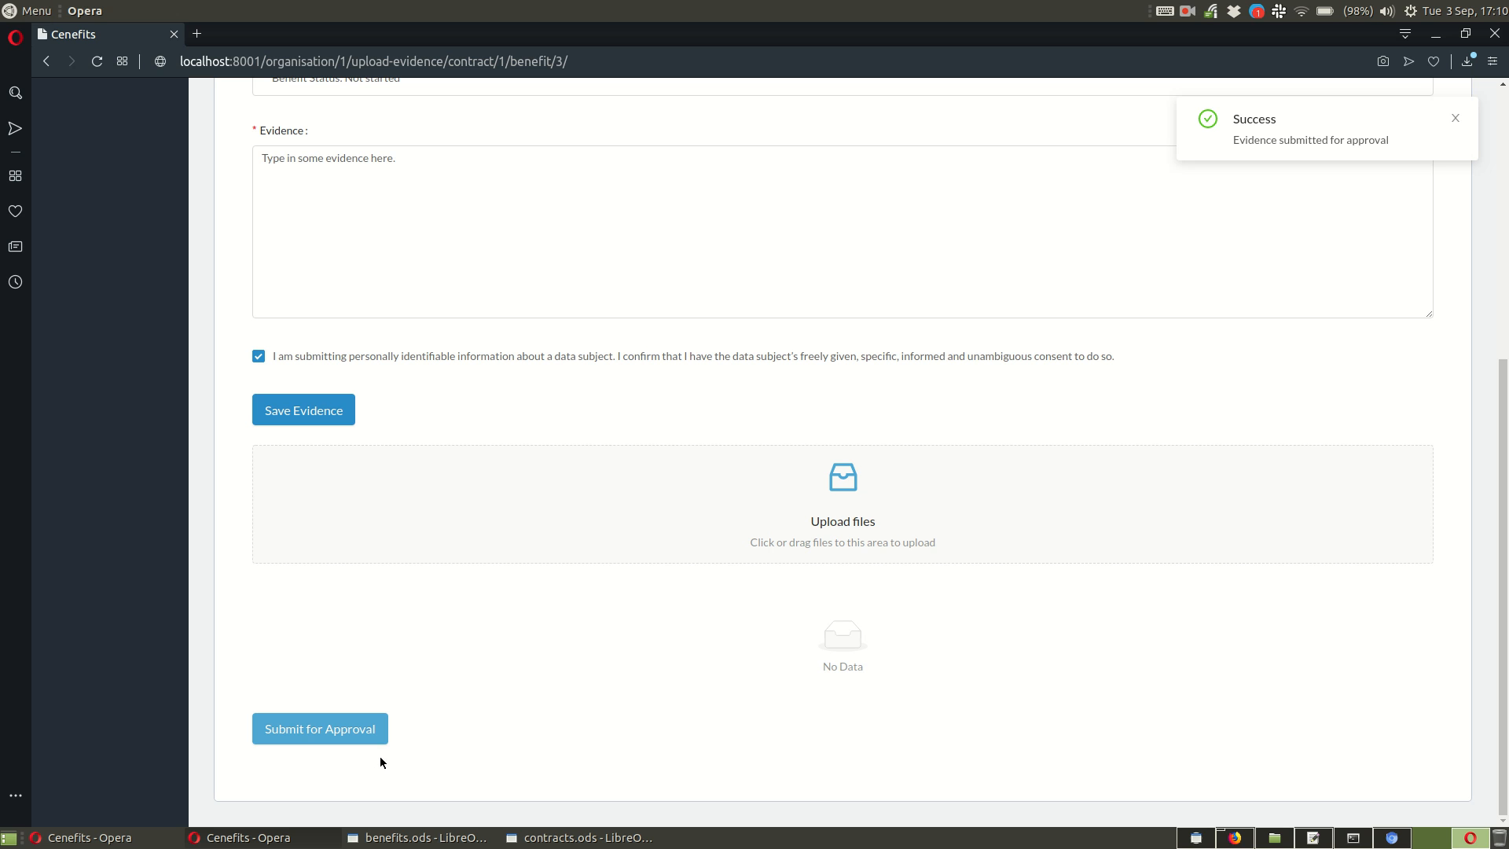
pyautogui.click(1456, 123)
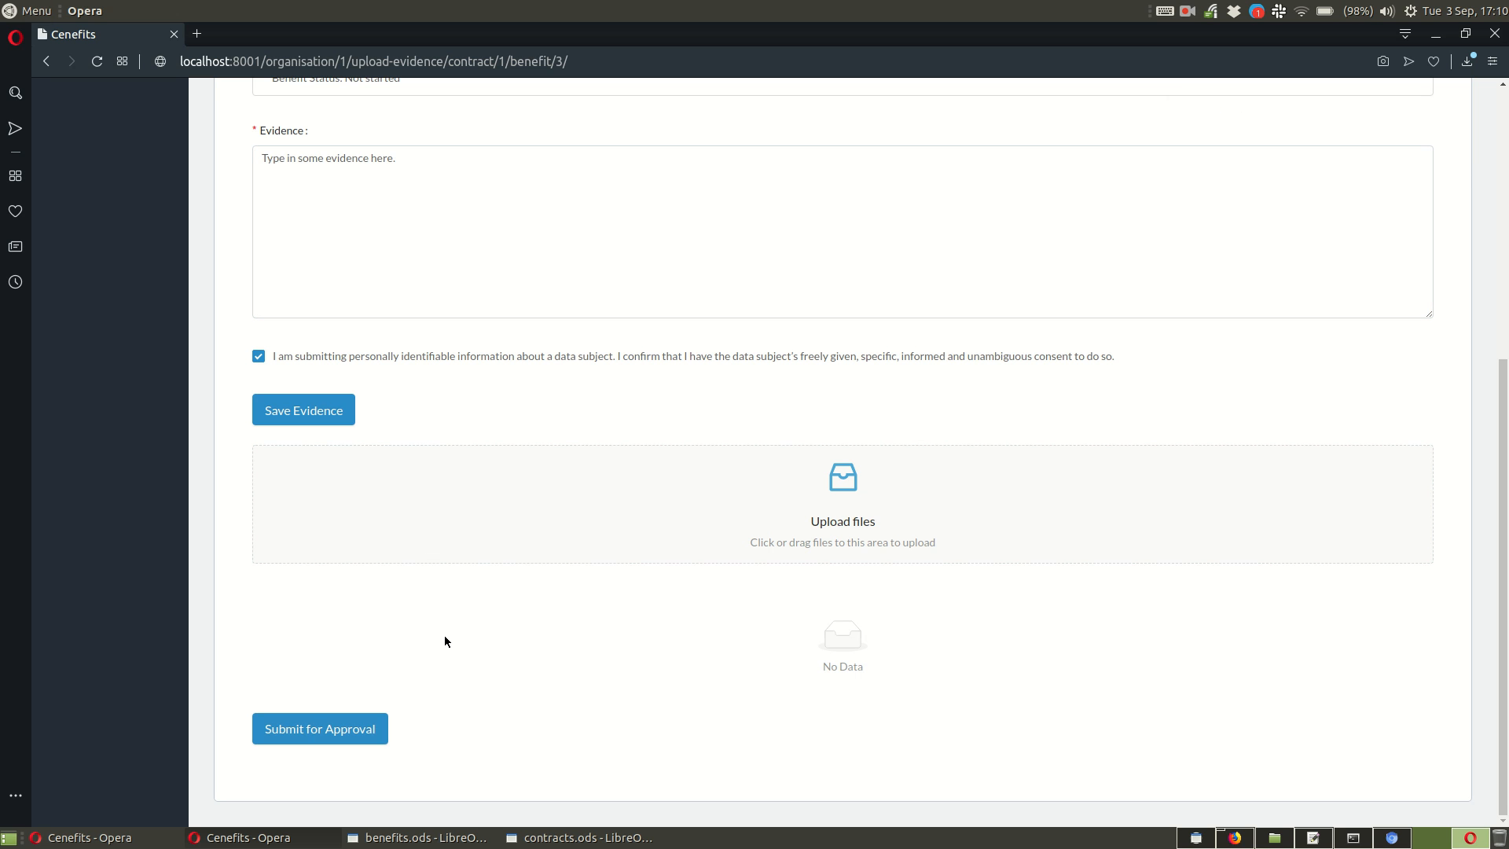
pyautogui.scroll(5, 448, 643)
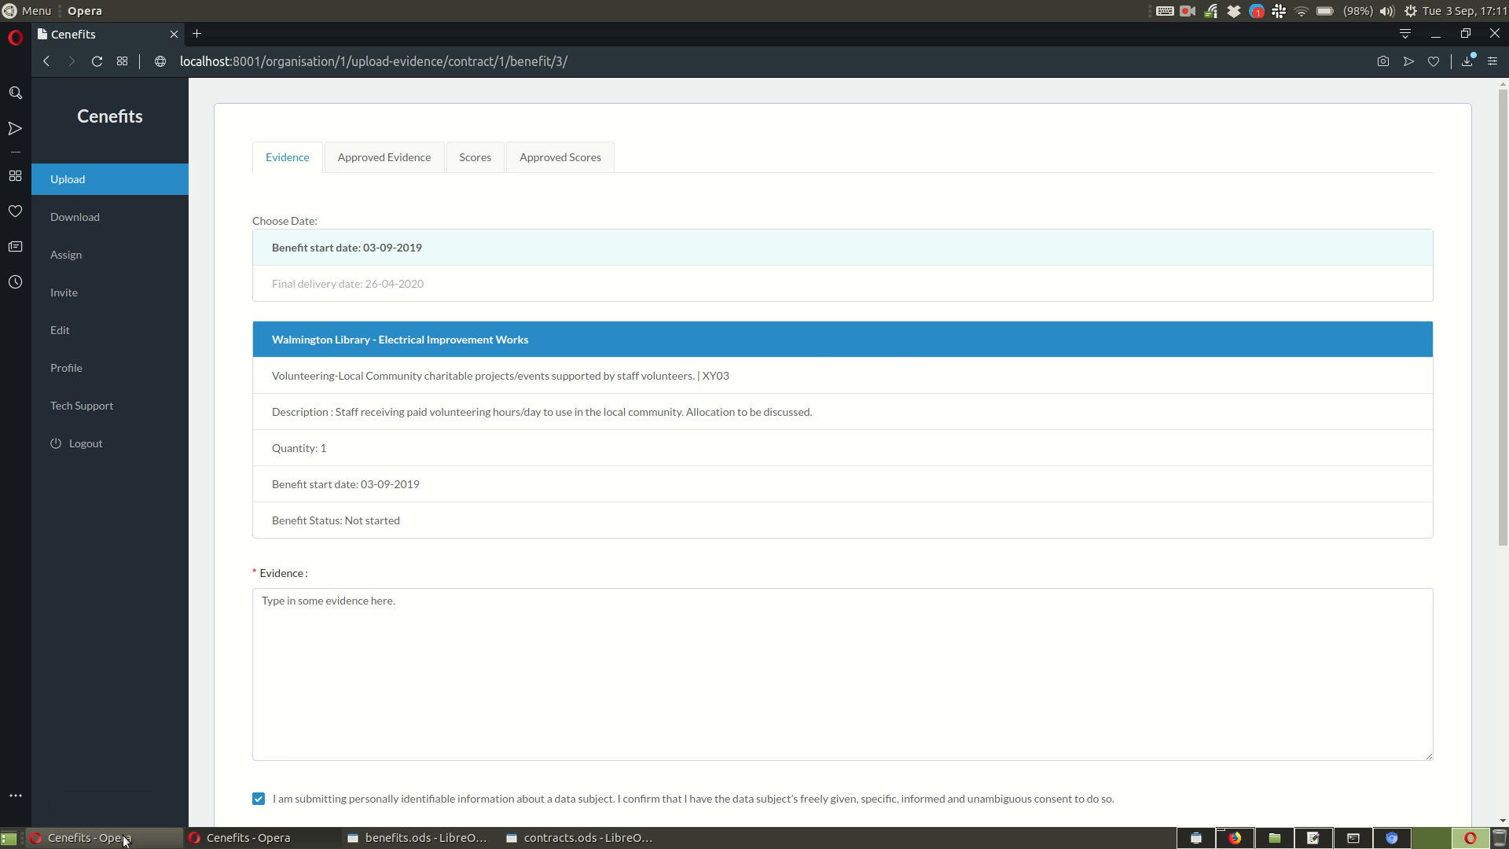
# Step: Switch to the other Cenefits window, reload the Check Evidence list and open benefit XY03
pyautogui.click(87, 837)
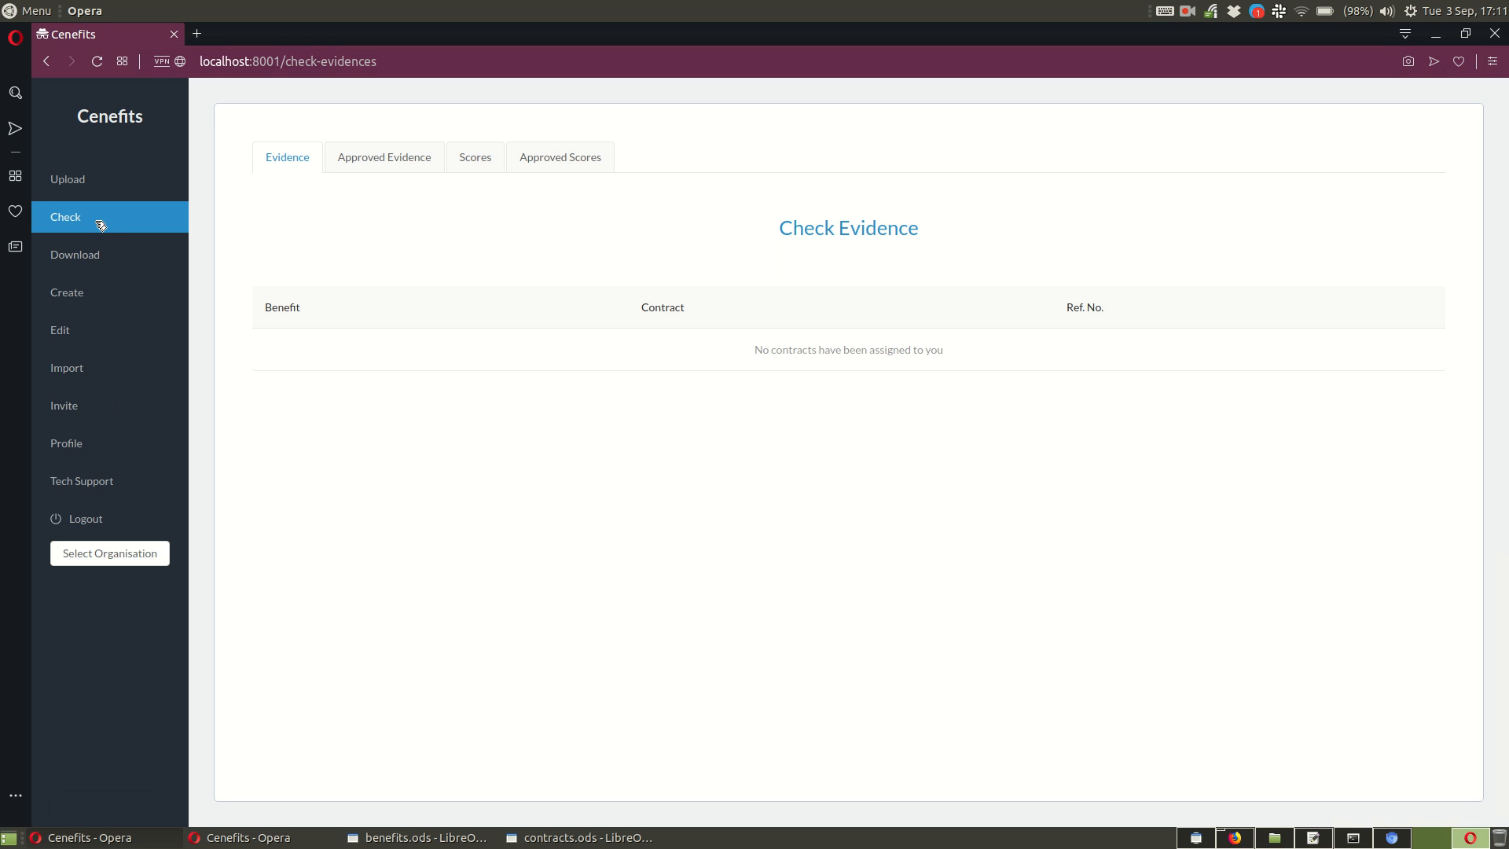
pyautogui.rightClick(301, 431)
pyautogui.click(381, 475)
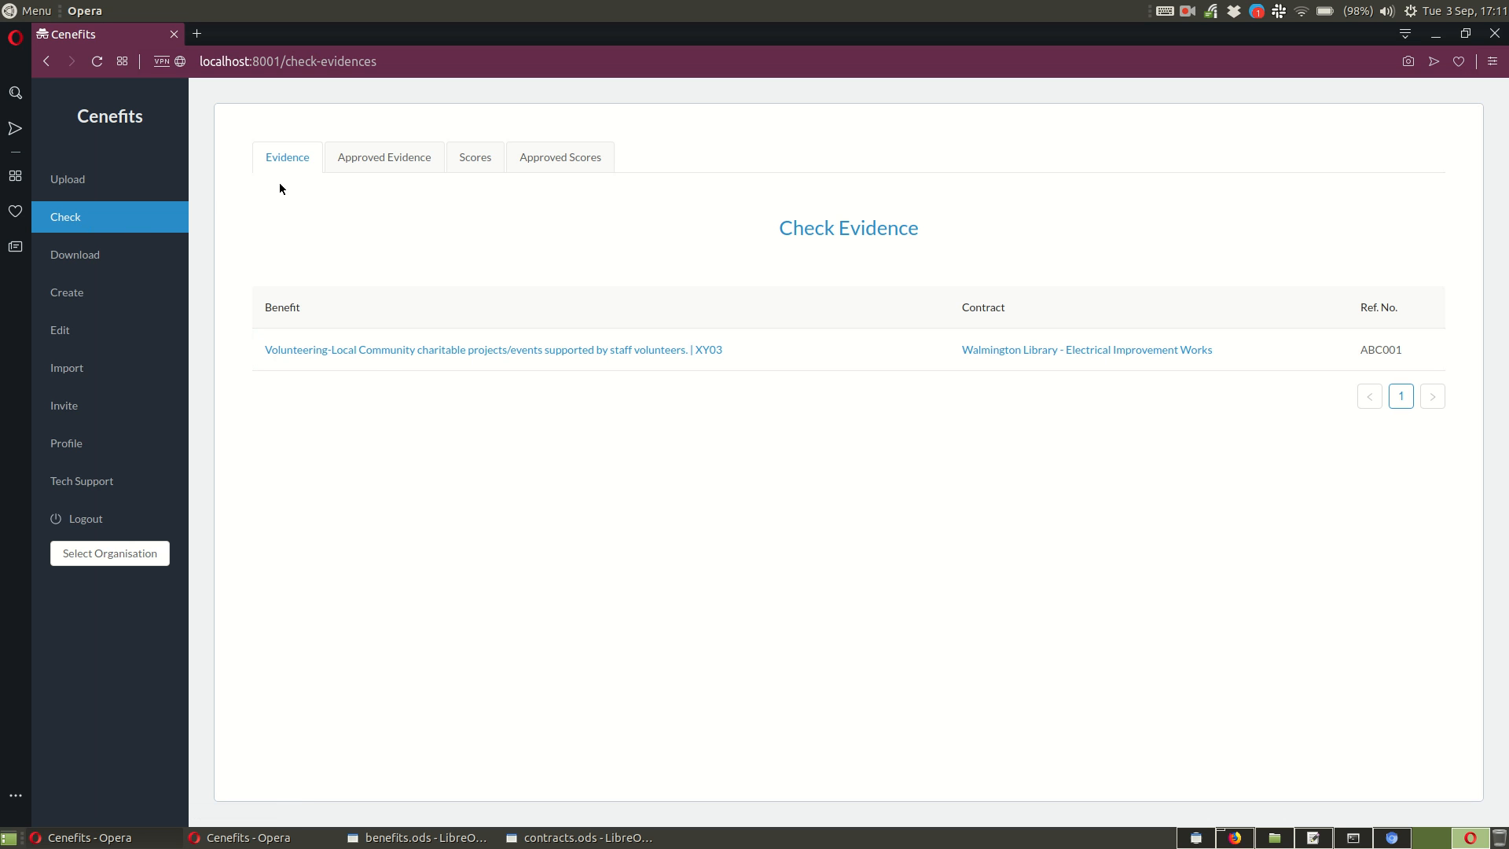
pyautogui.click(417, 354)
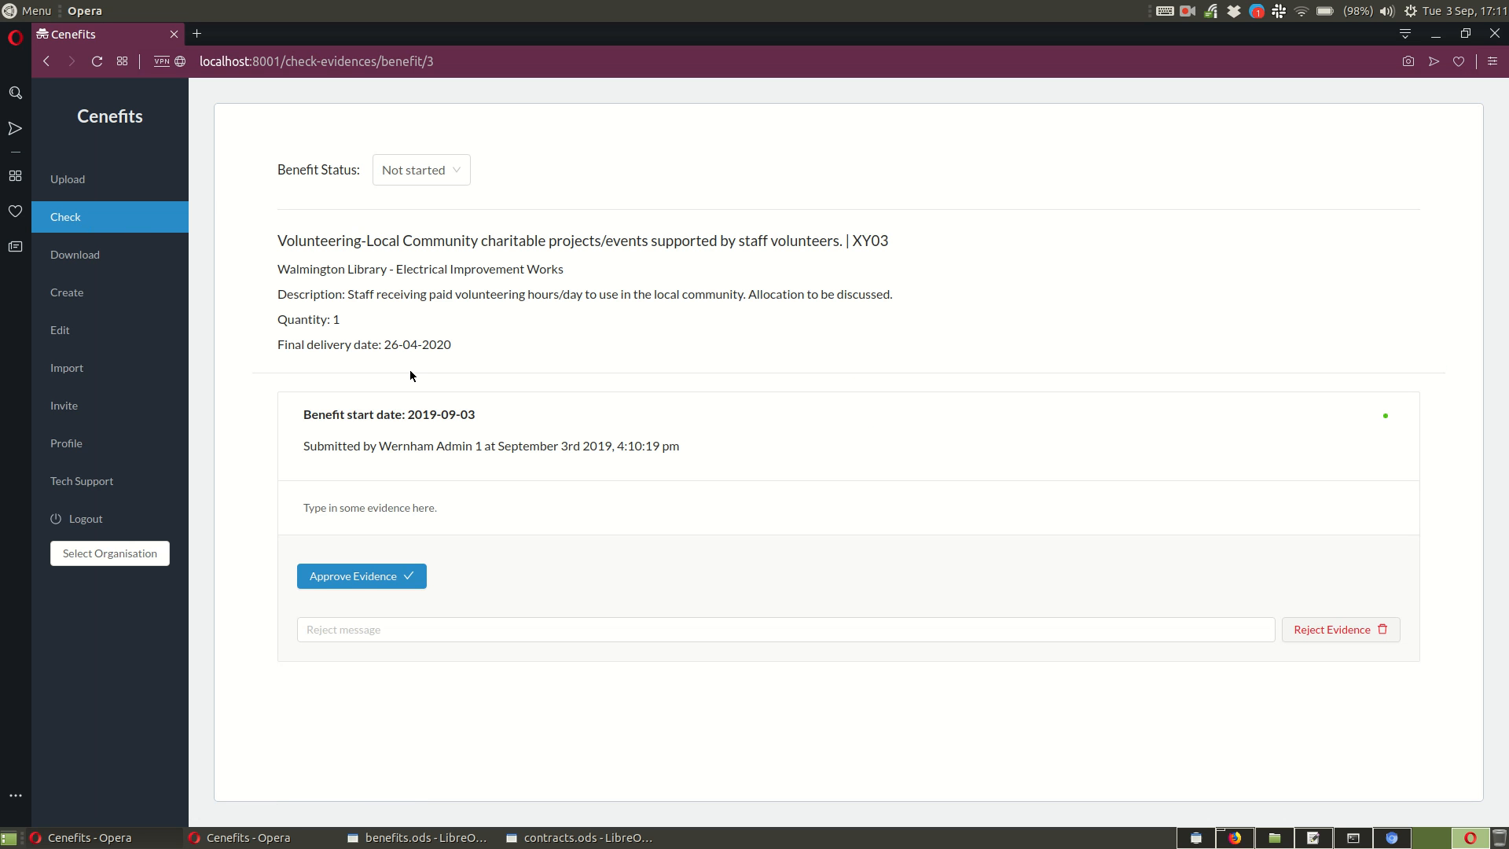
pyautogui.click(421, 170)
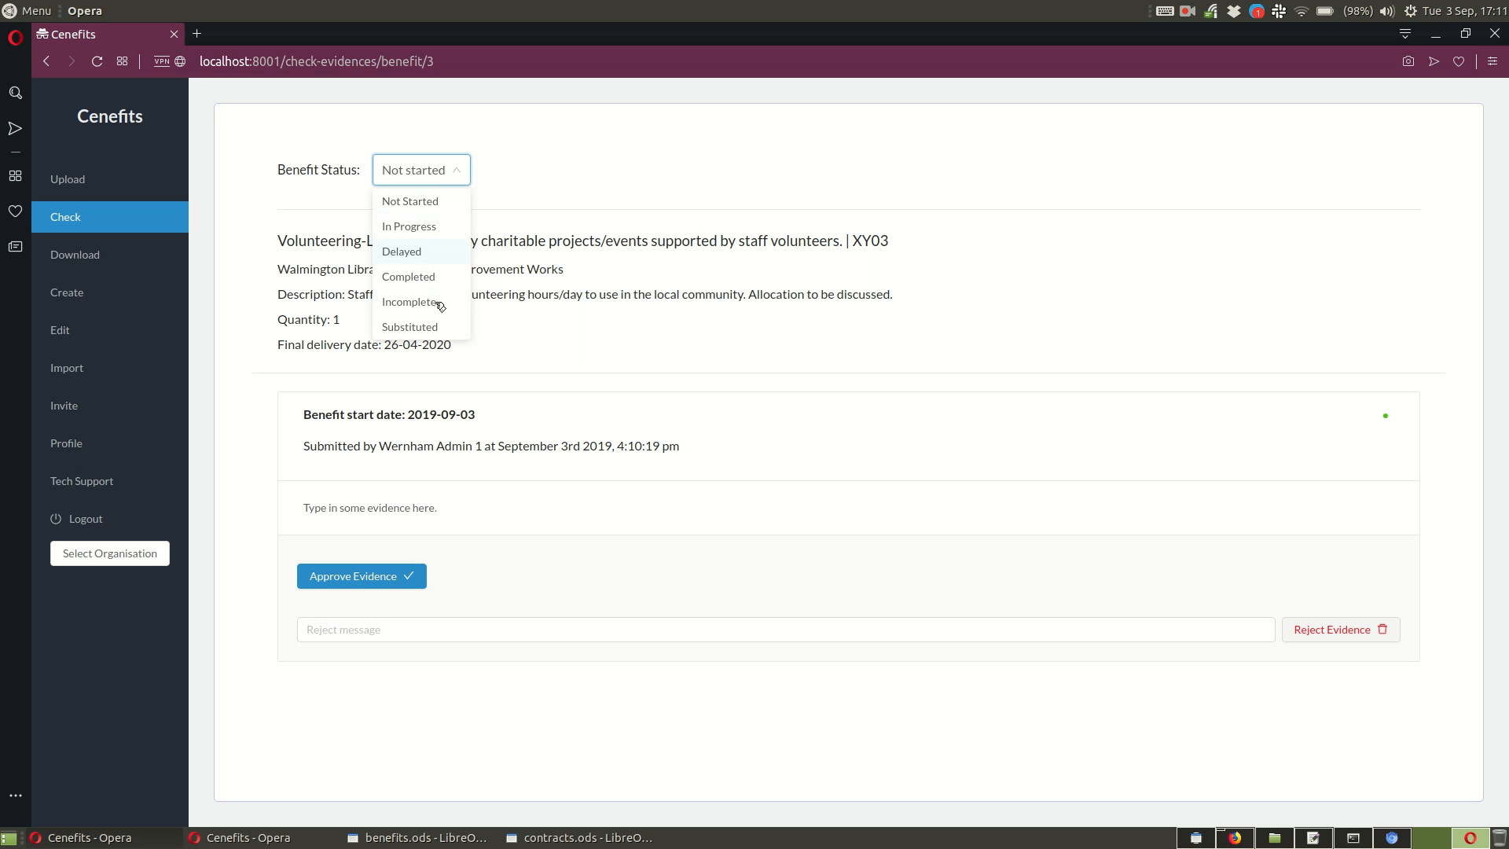
pyautogui.click(624, 244)
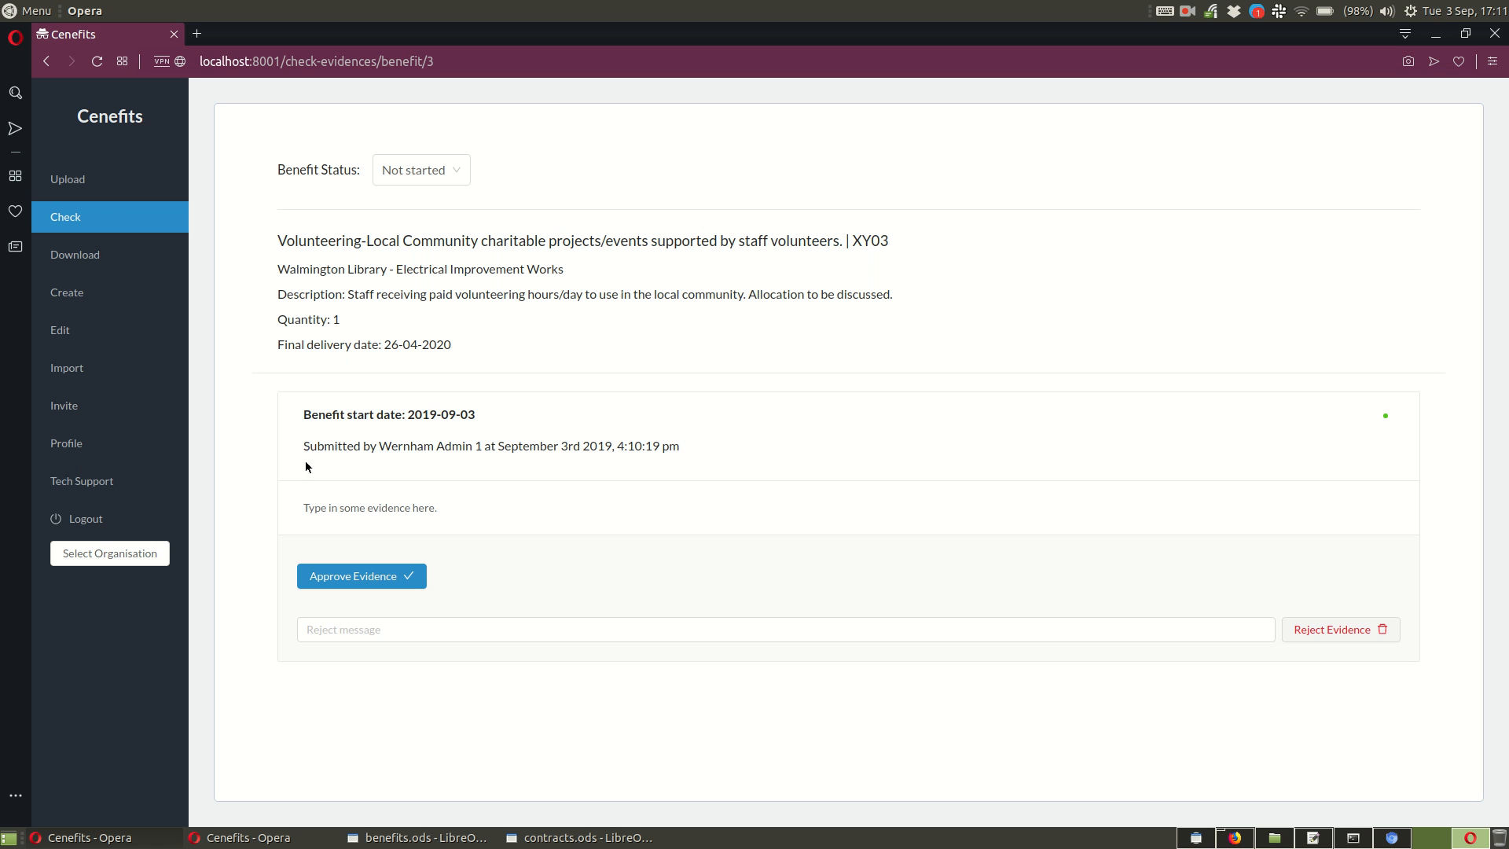
pyautogui.click(548, 622)
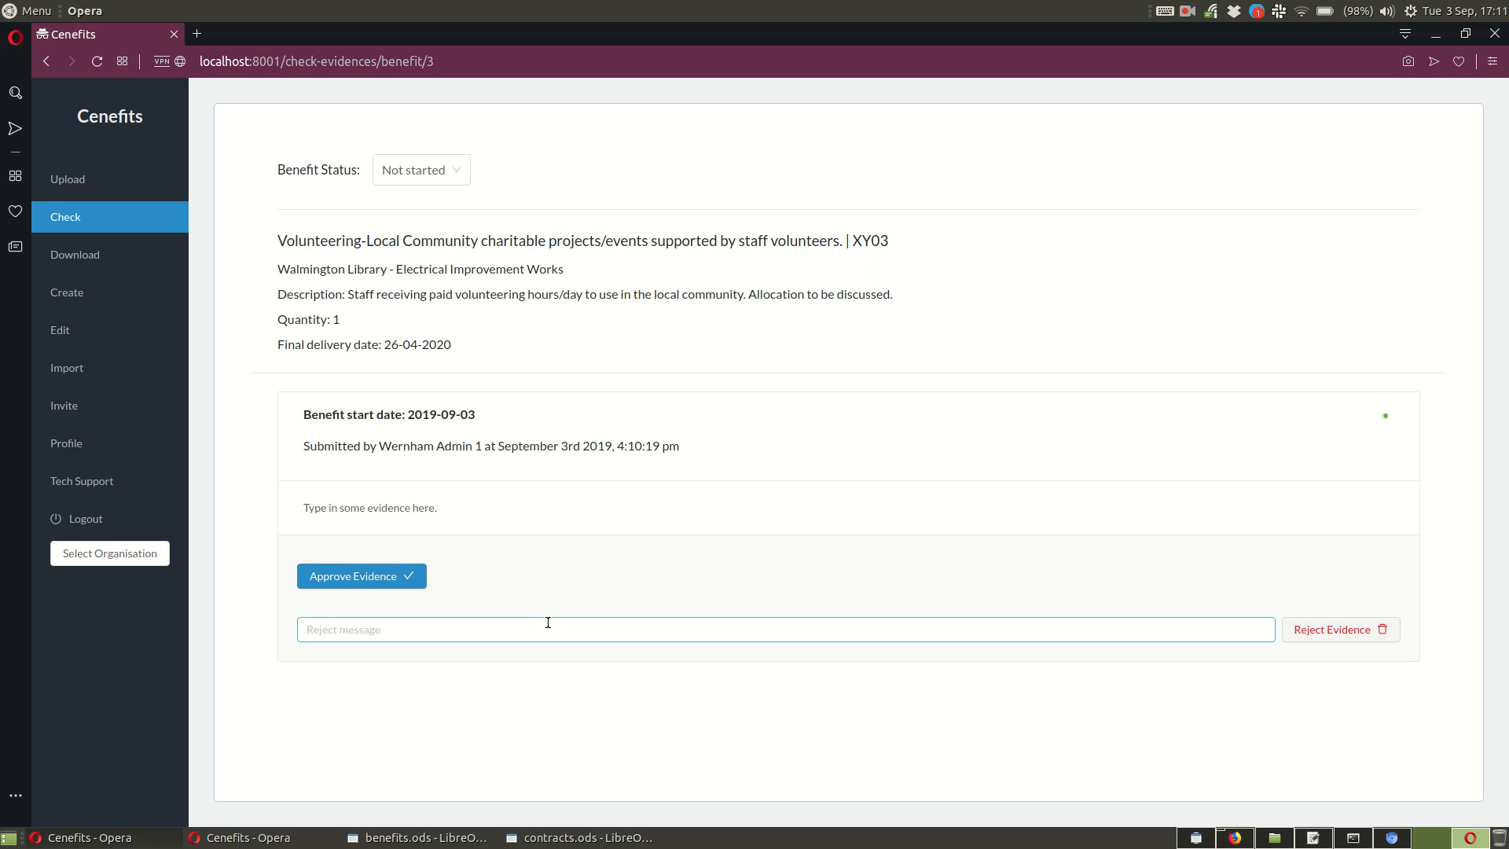
pyautogui.click(354, 576)
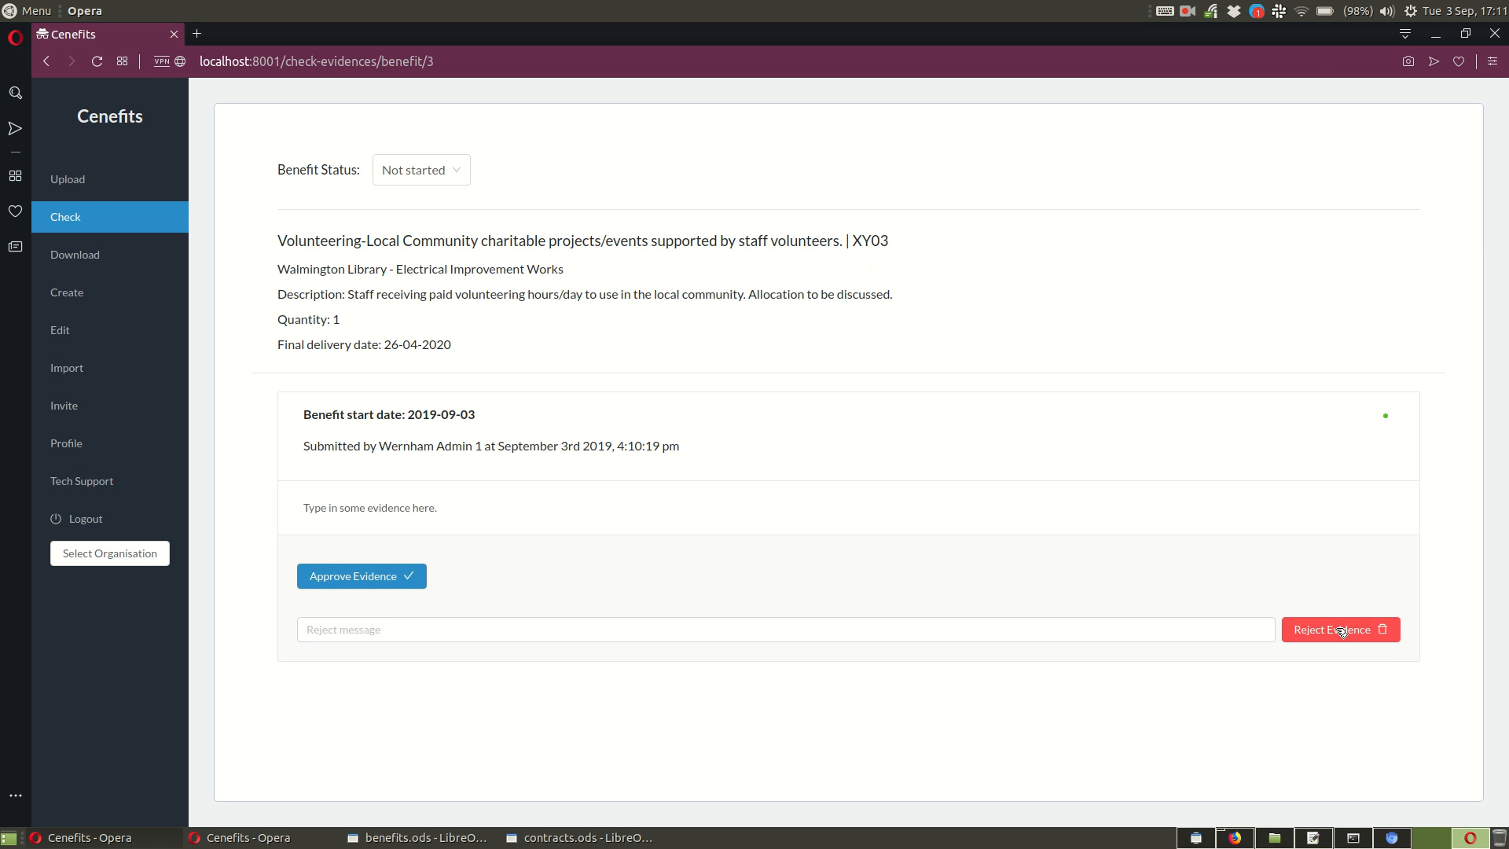
pyautogui.click(421, 630)
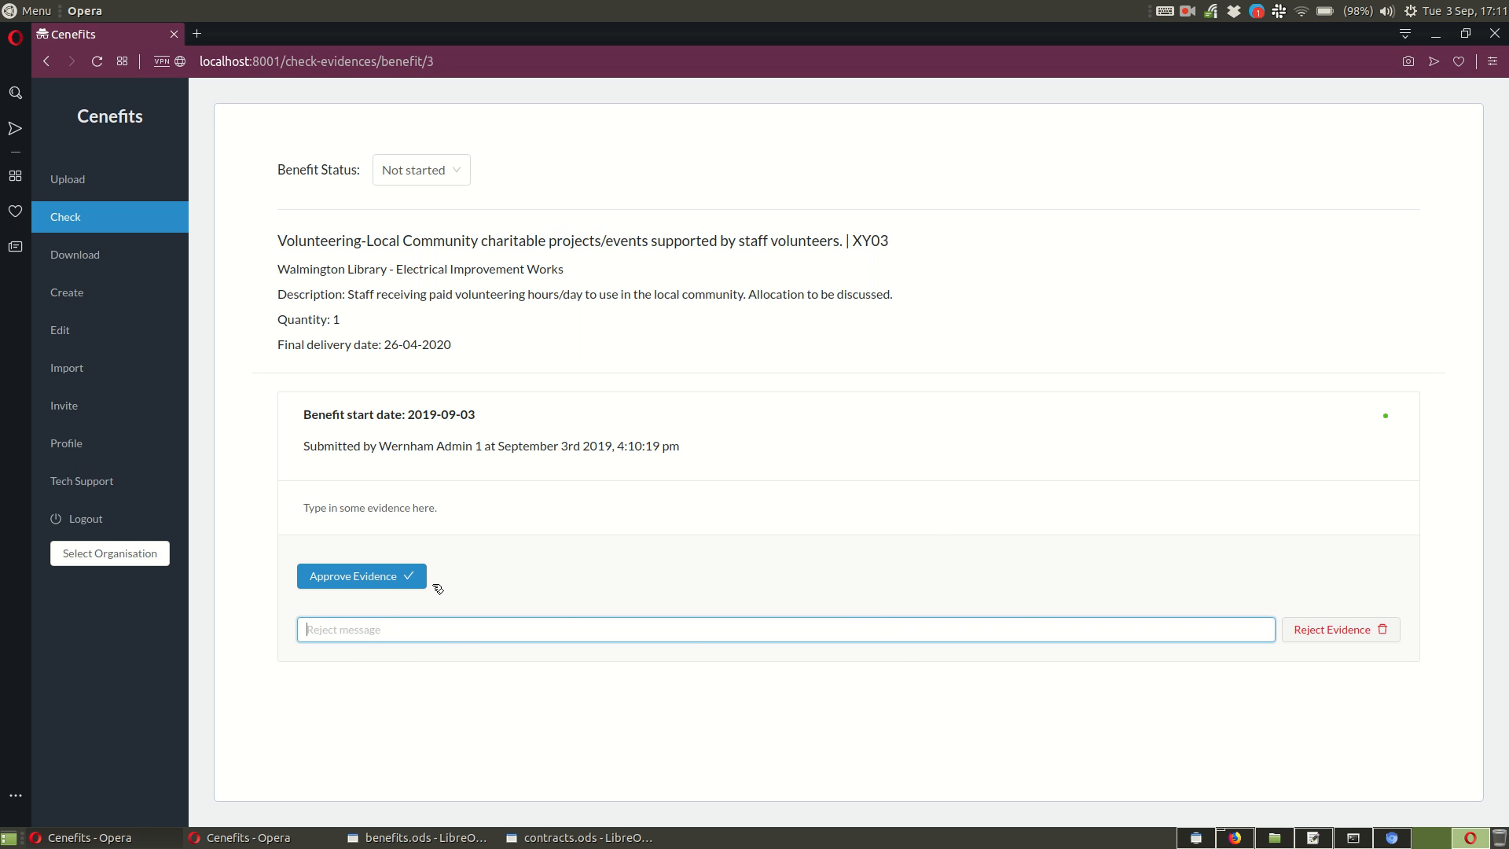
# Step: Approve the submitted evidence and set the benefit status to Completed
pyautogui.click(384, 585)
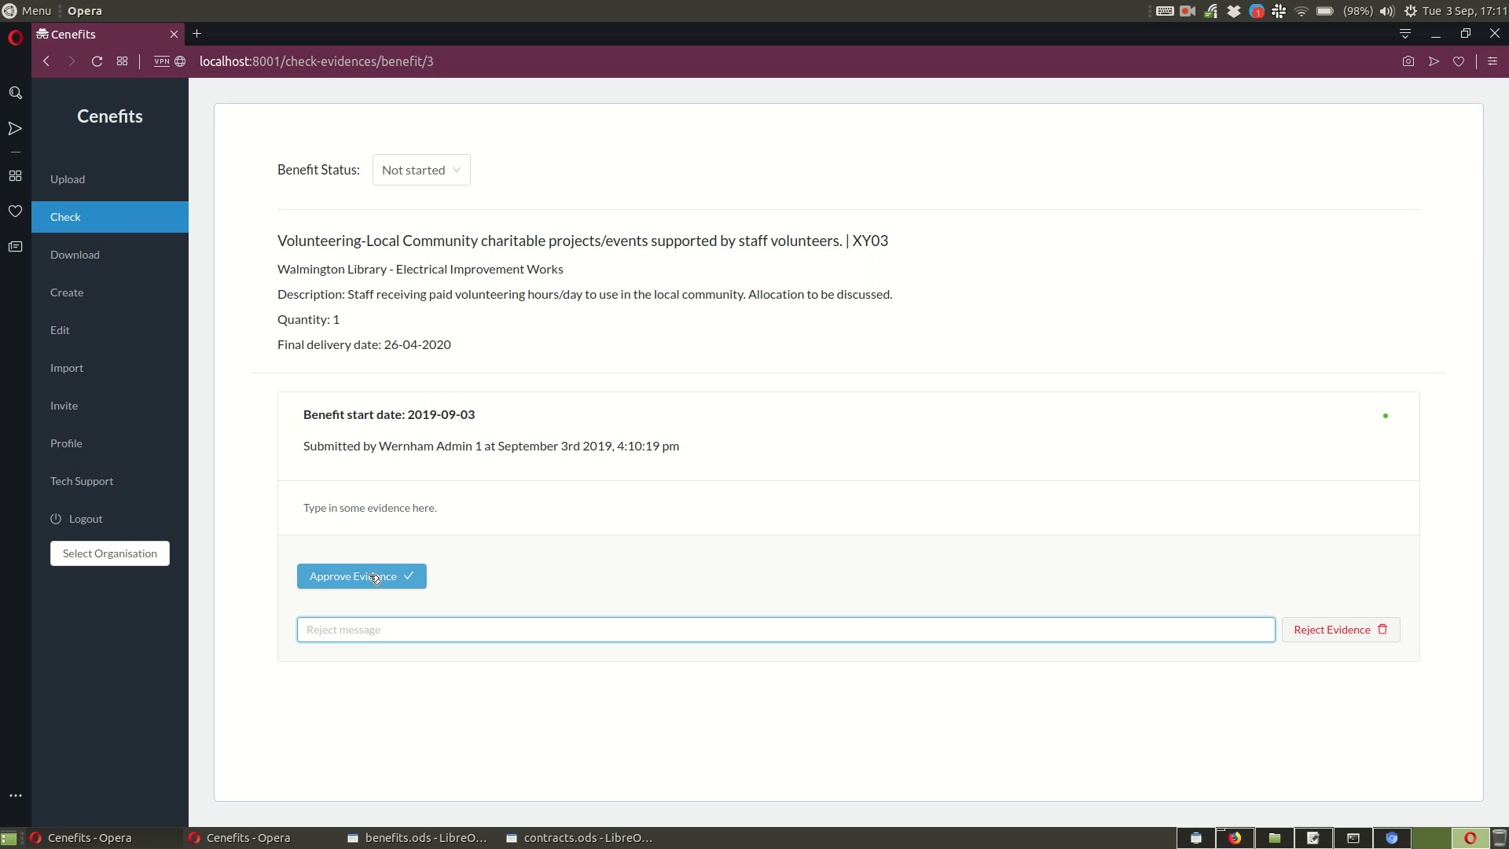
pyautogui.click(1467, 119)
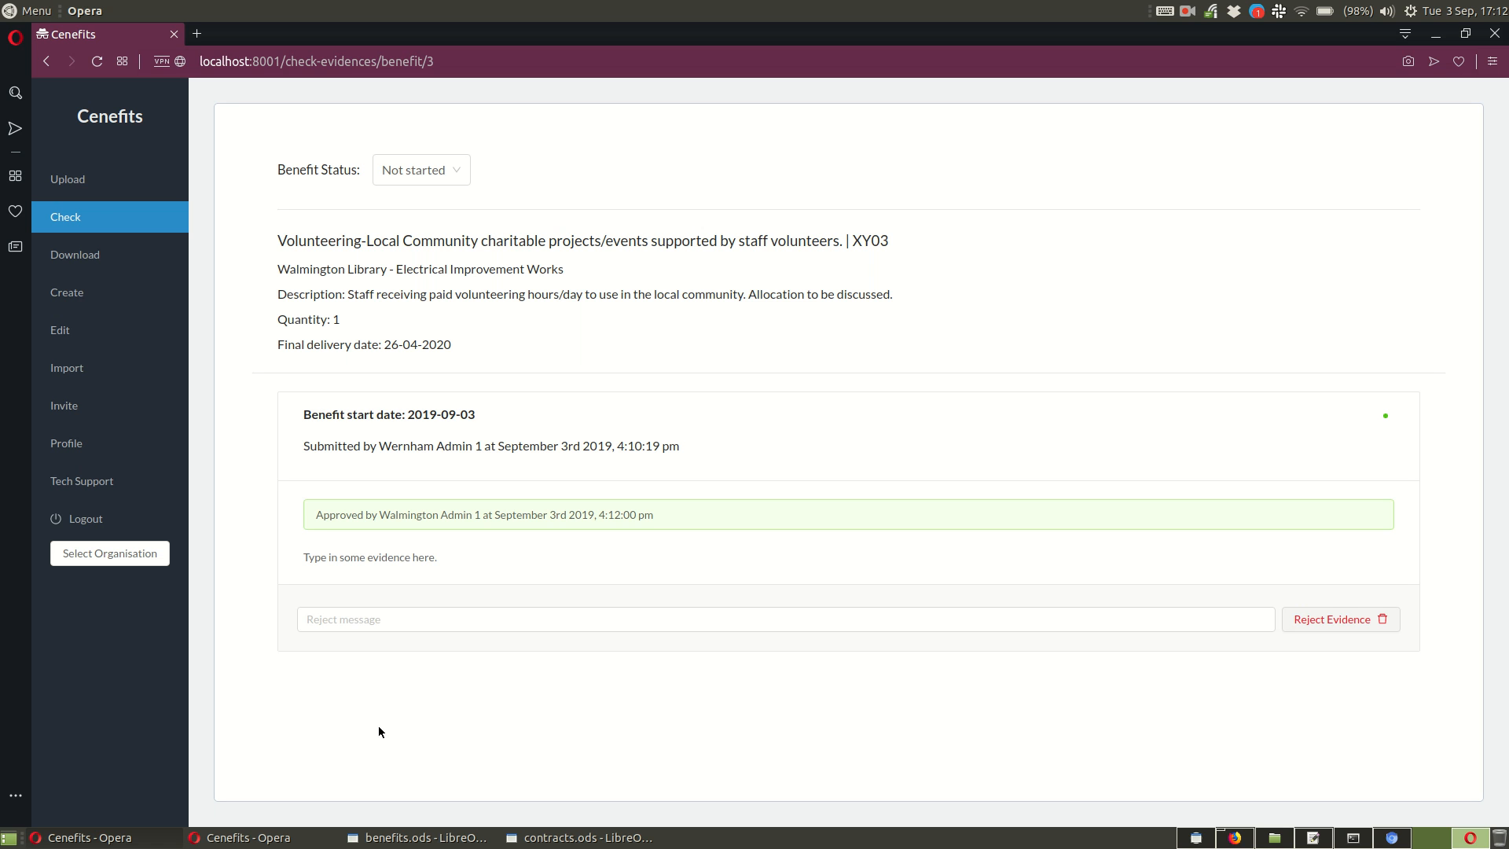
pyautogui.click(447, 171)
pyautogui.click(431, 281)
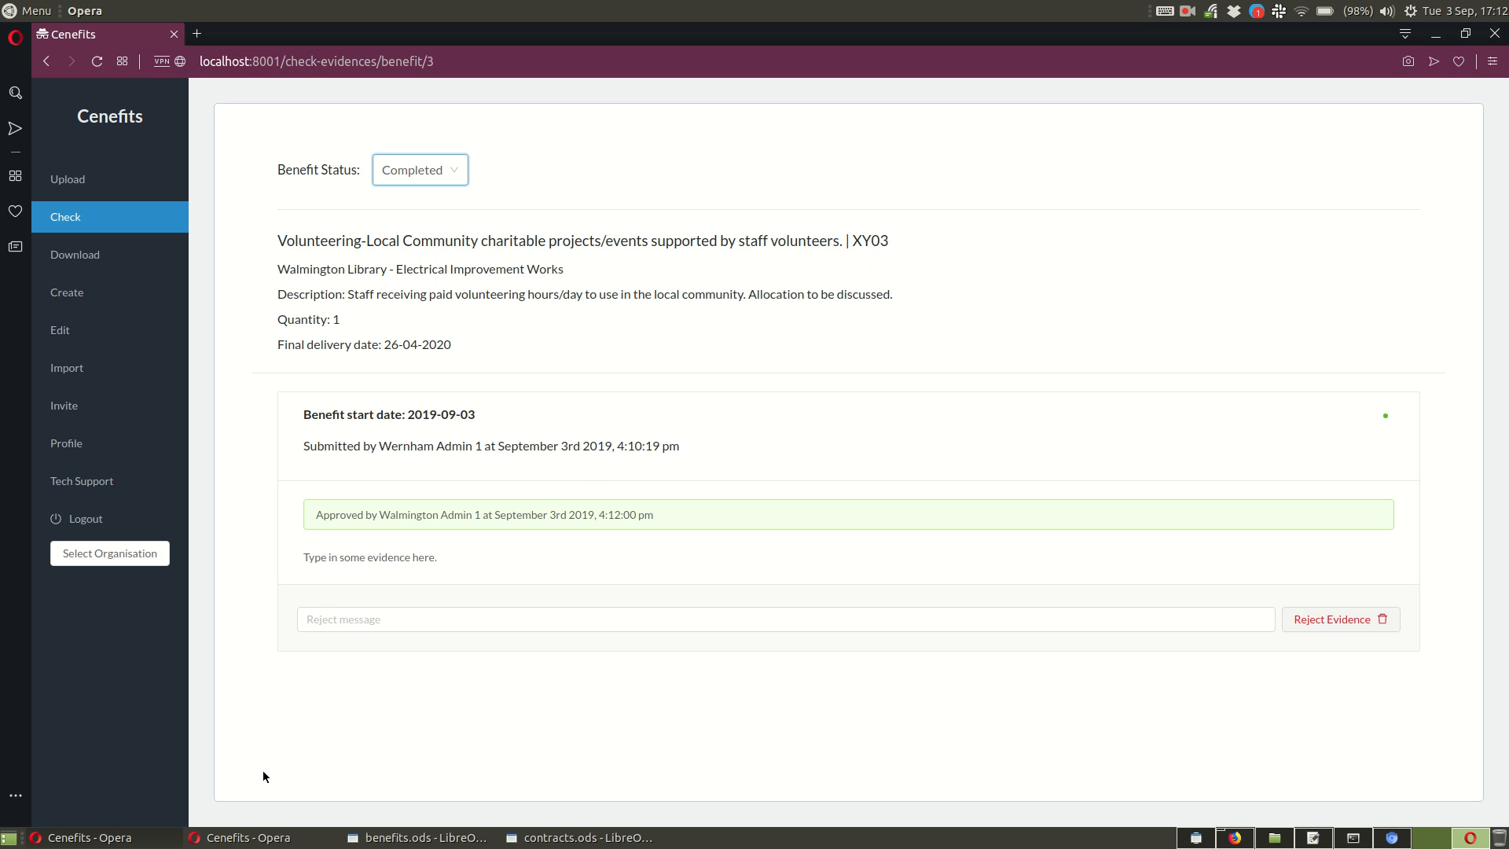
# Step: Switch back to the evidence-uploading Cenefits window and open benefit XY03 for score upload
pyautogui.click(256, 839)
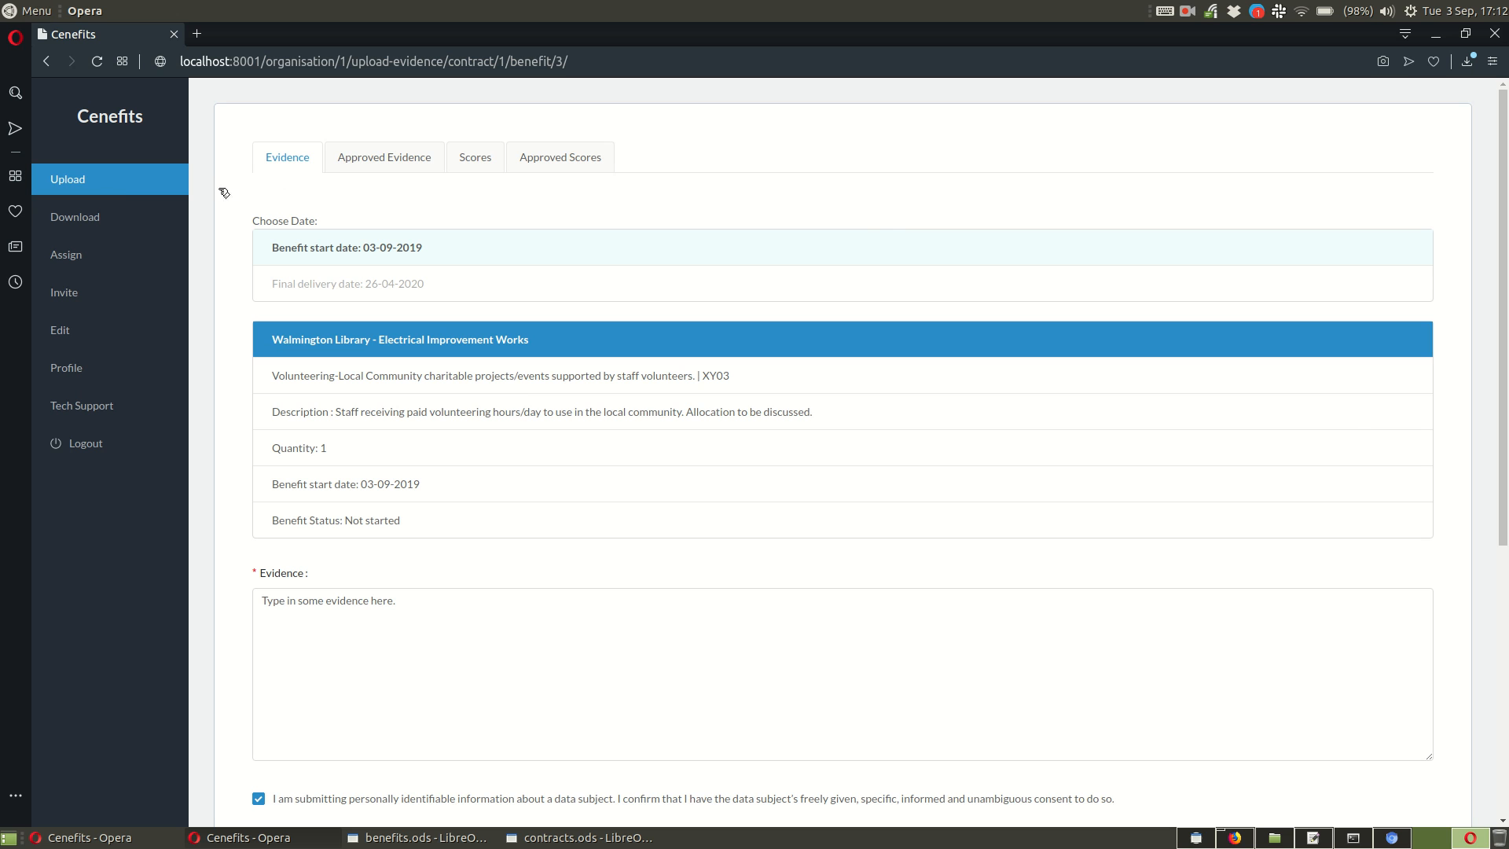
pyautogui.click(485, 168)
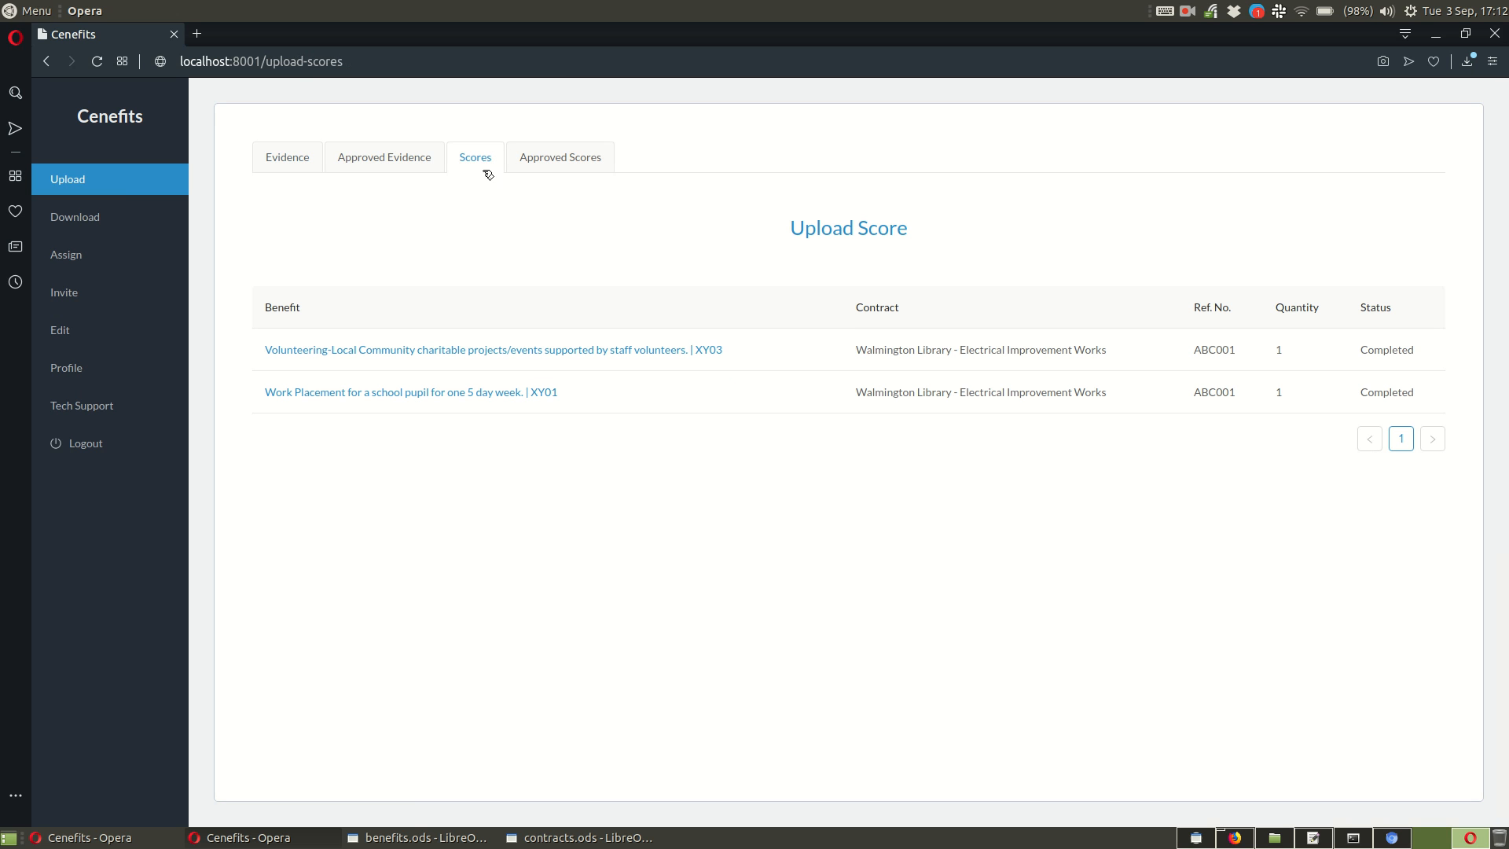
pyautogui.click(554, 352)
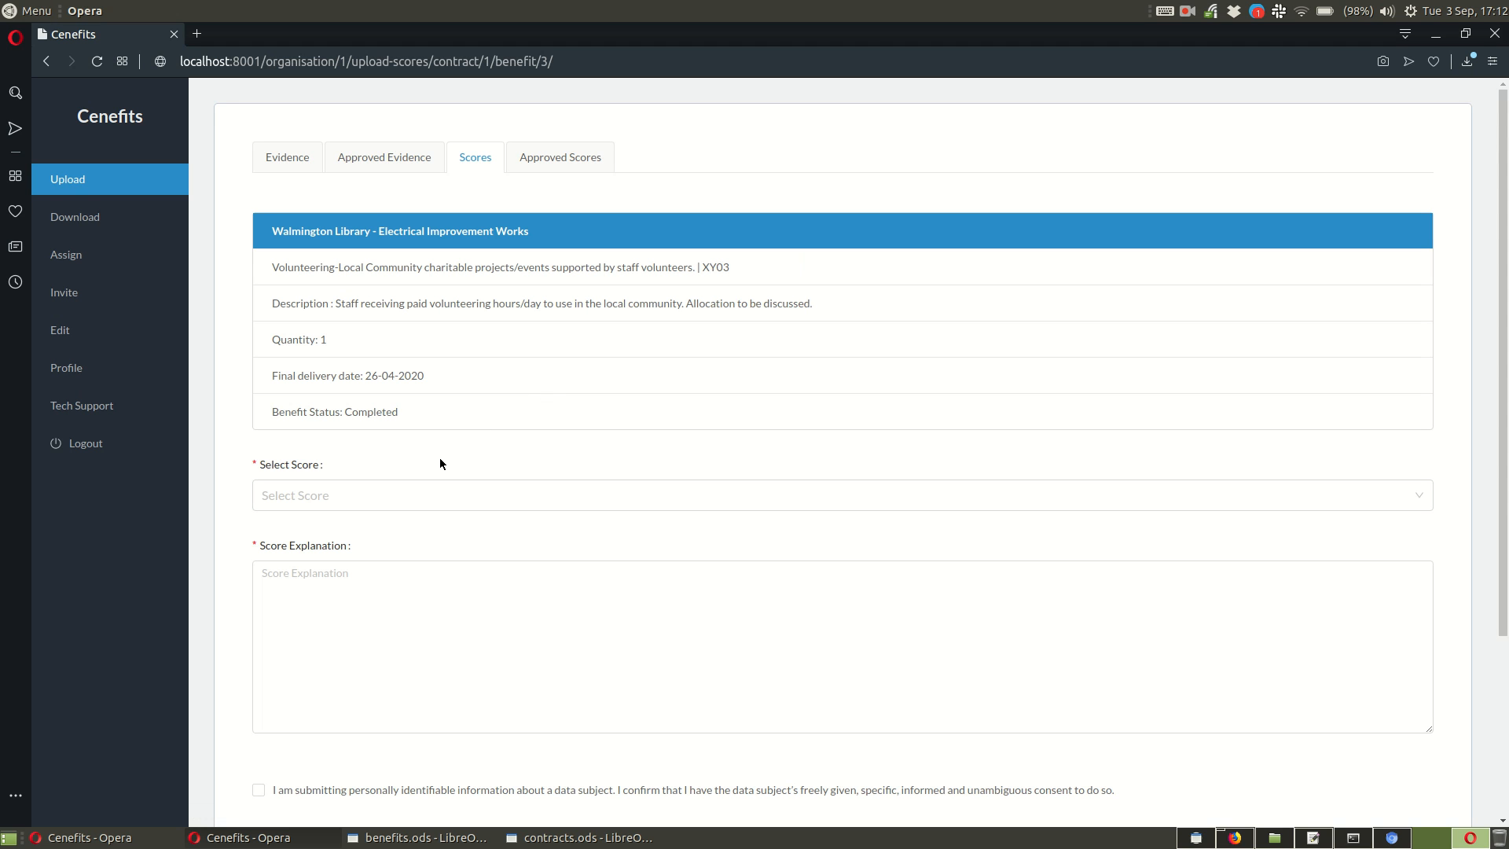
# Step: Set the benefit's score to Satisfactory and enter "Type in a score explanation." as the score explanation
pyautogui.click(356, 493)
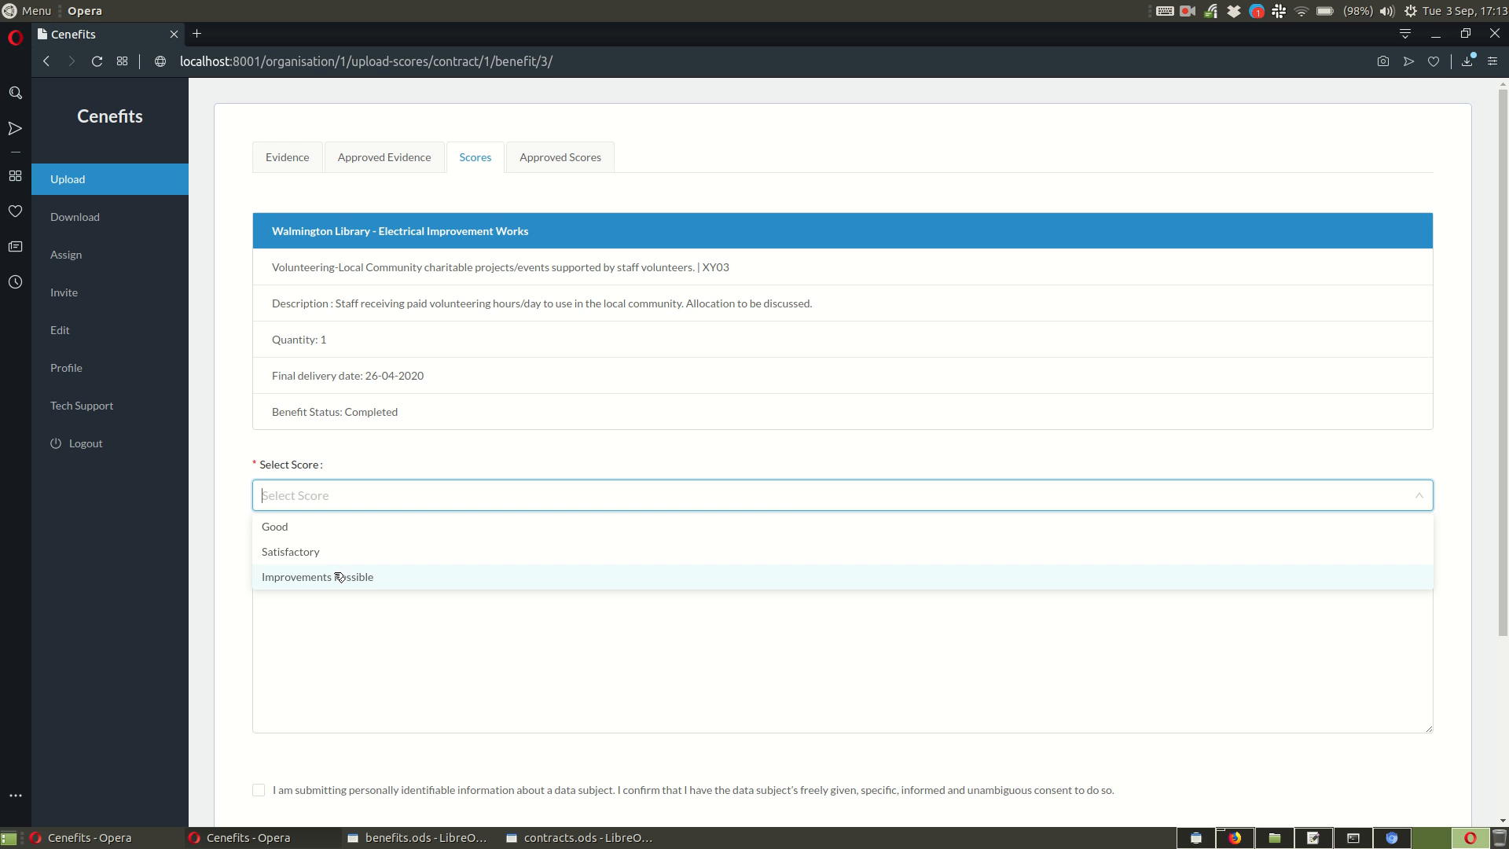
pyautogui.click(335, 556)
pyautogui.click(364, 628)
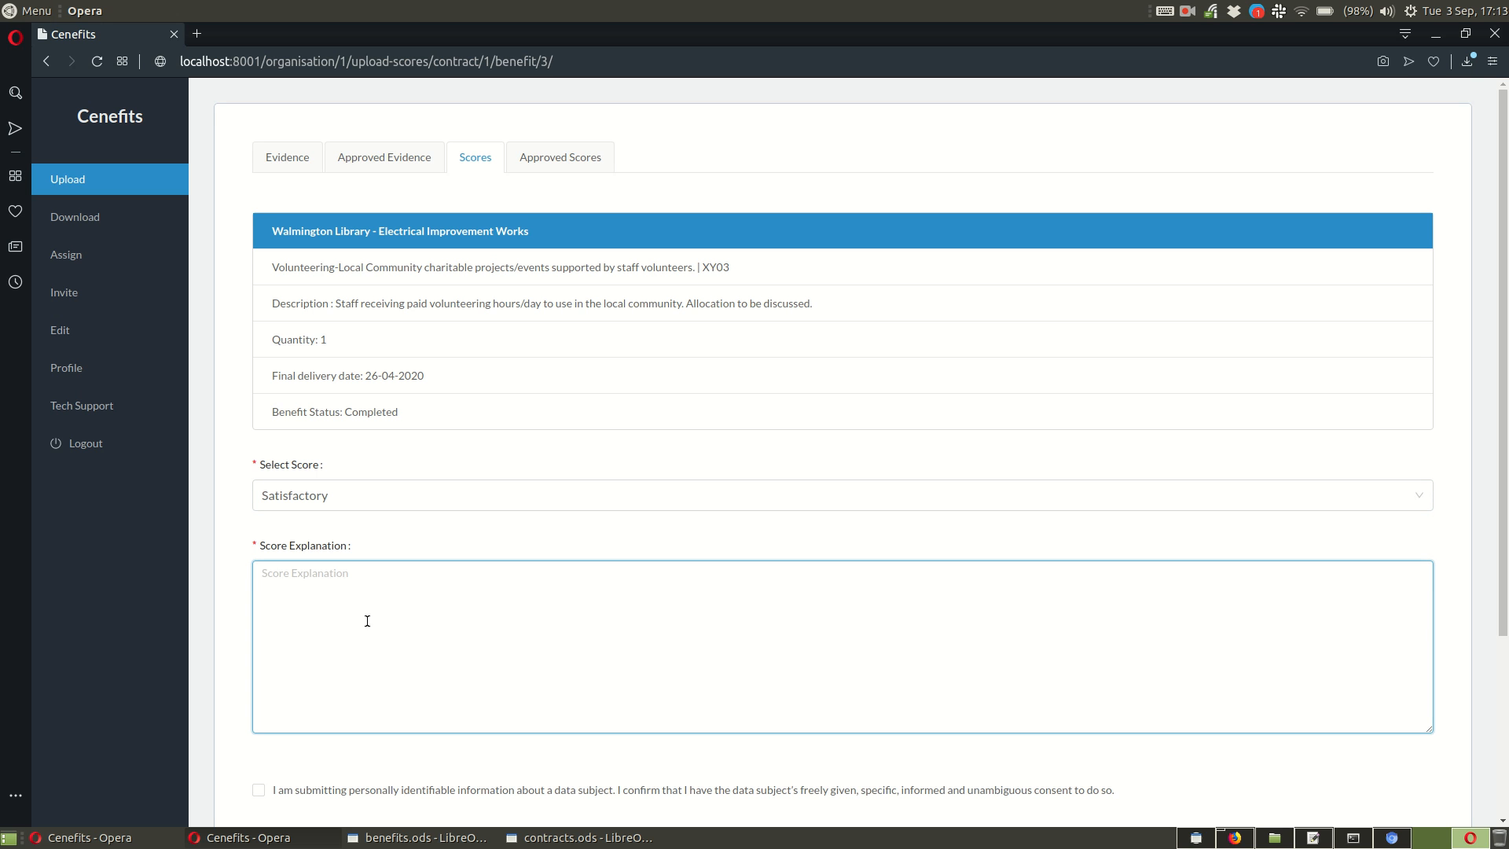
pyautogui.scroll(-1, 384, 613)
pyautogui.scroll(-2, 389, 598)
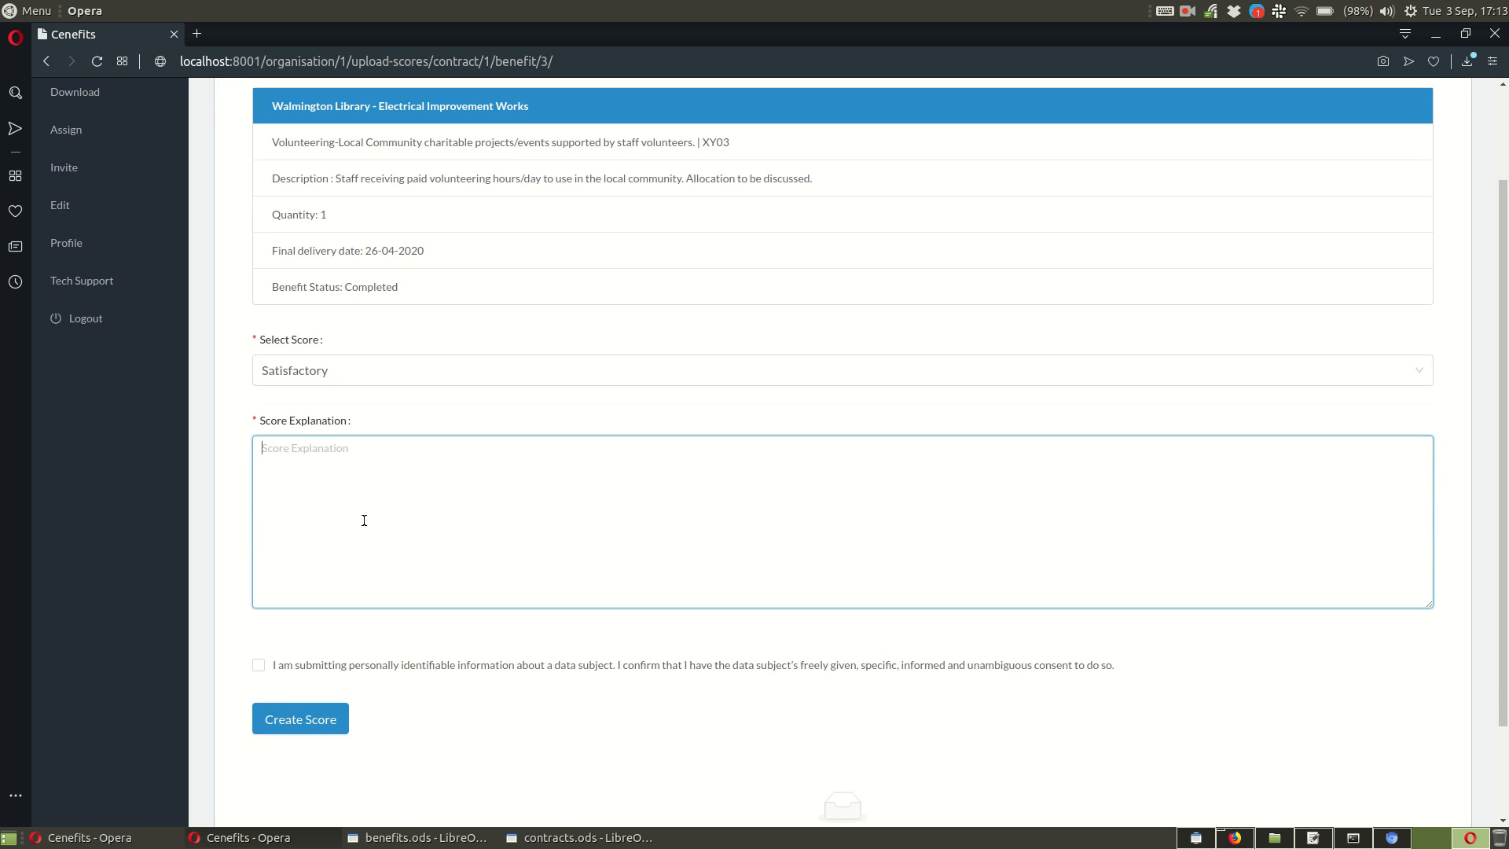
pyautogui.write('Type in a score explanation.')
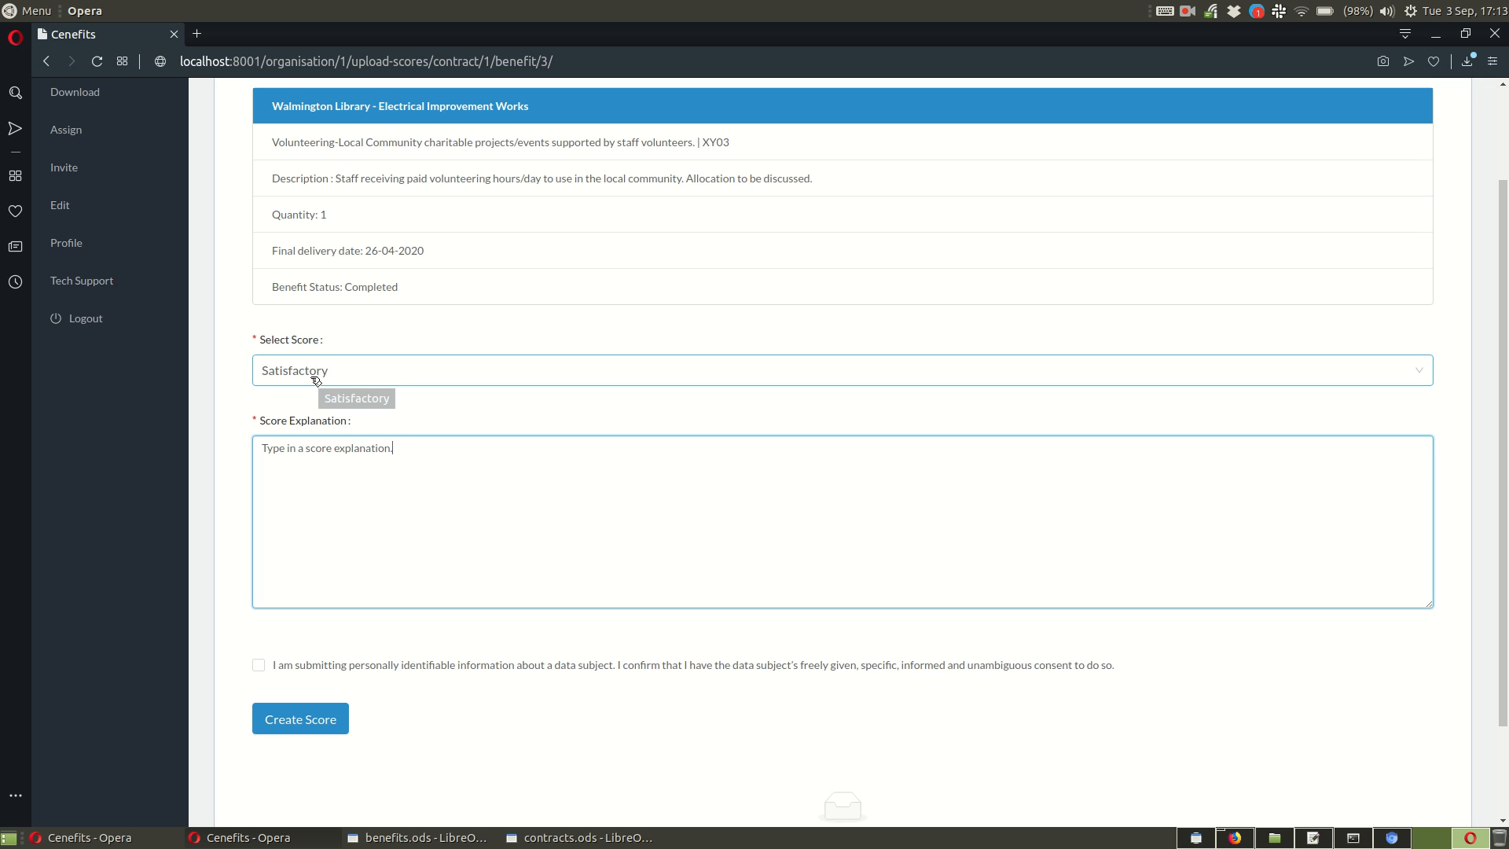
pyautogui.click(315, 378)
pyautogui.click(354, 498)
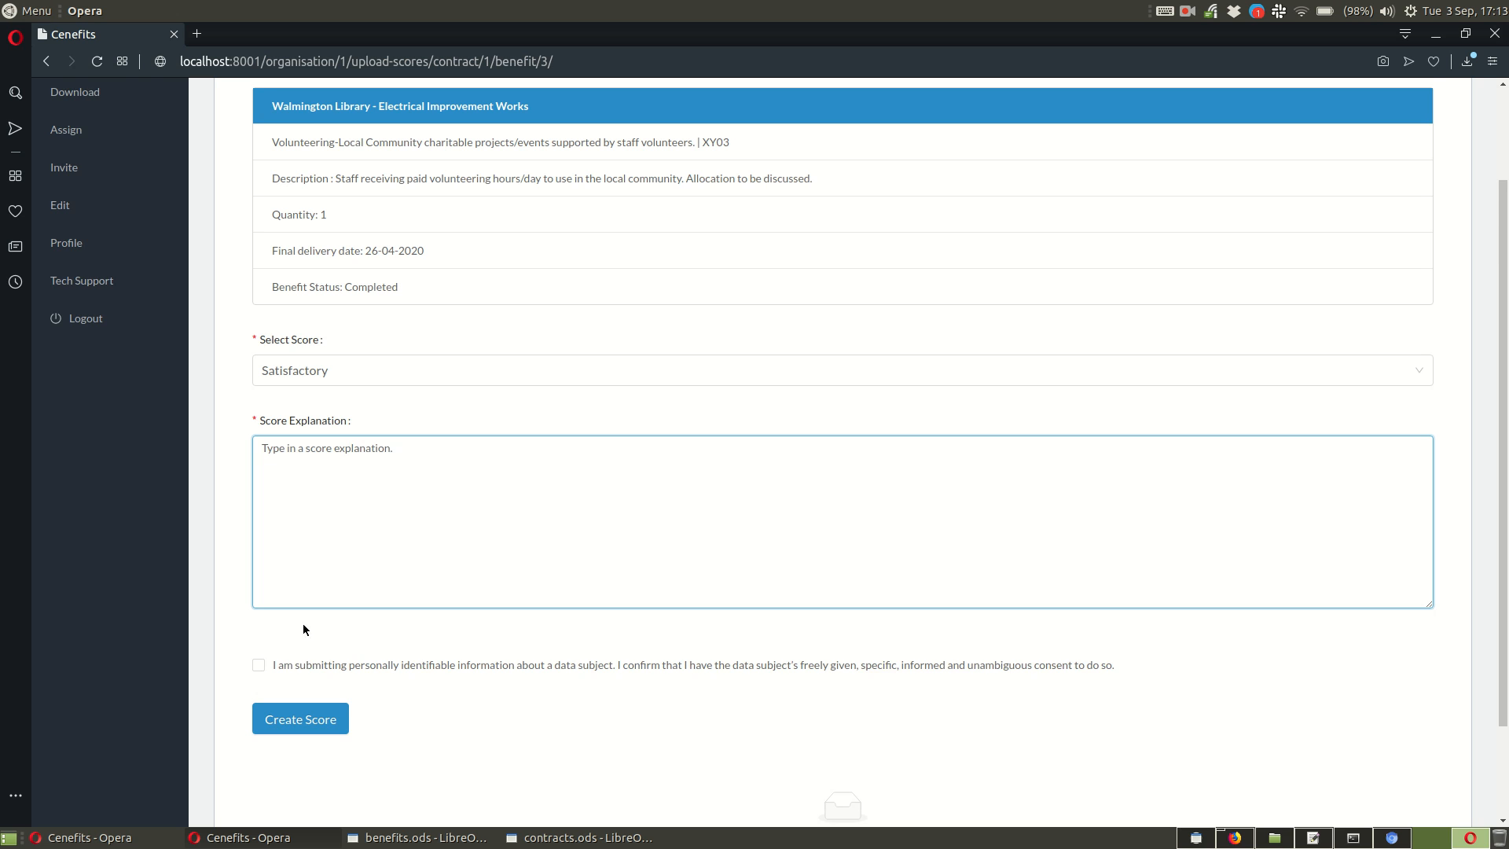
# Step: Create the score with the data subject's consent confirmed, and submit it for approval
pyautogui.scroll(-2, 299, 632)
pyautogui.click(259, 544)
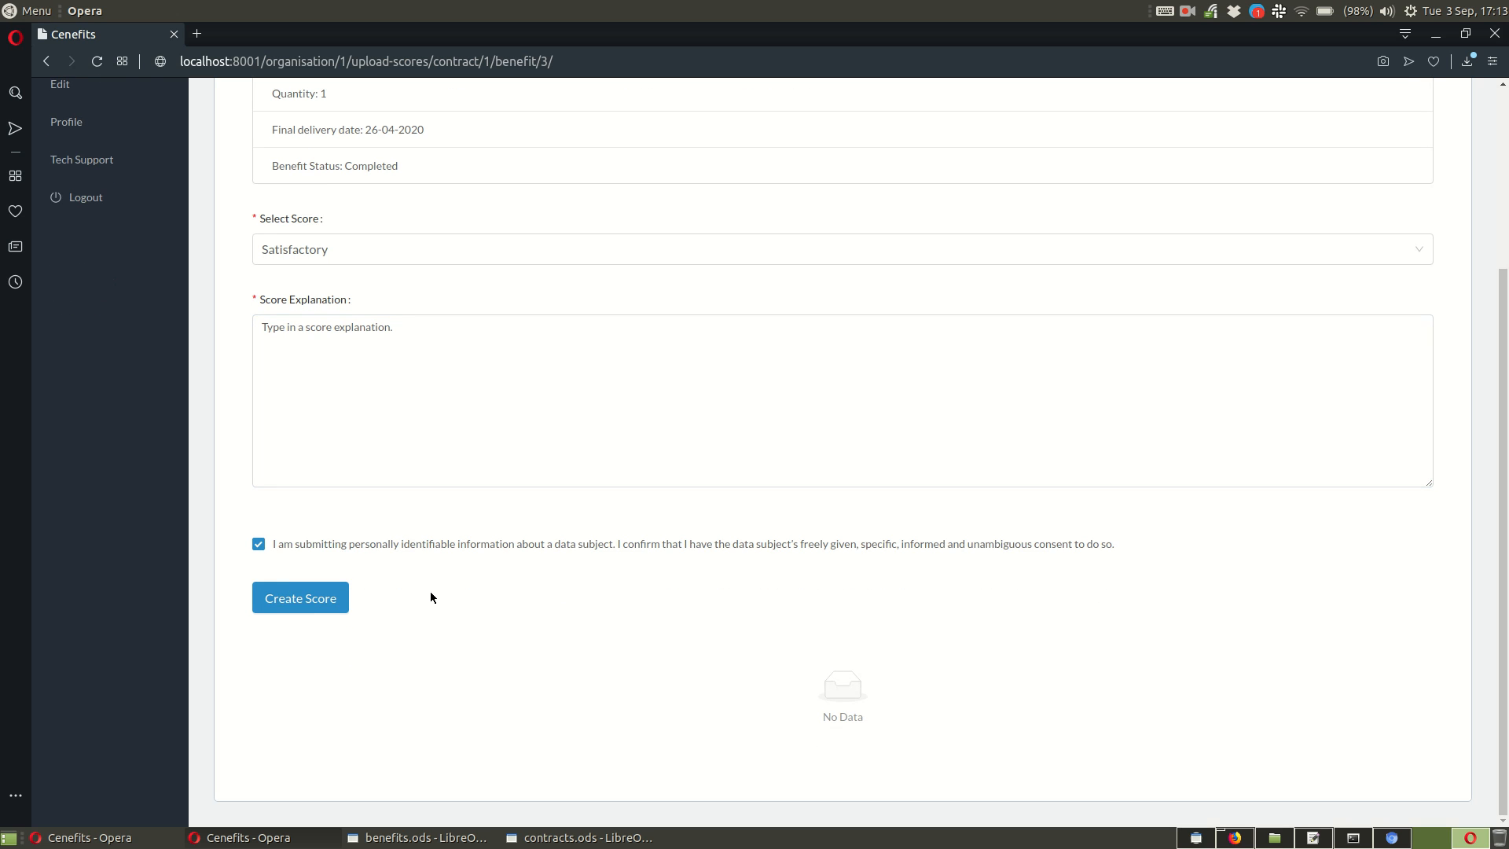
pyautogui.click(327, 599)
pyautogui.scroll(-2, 549, 668)
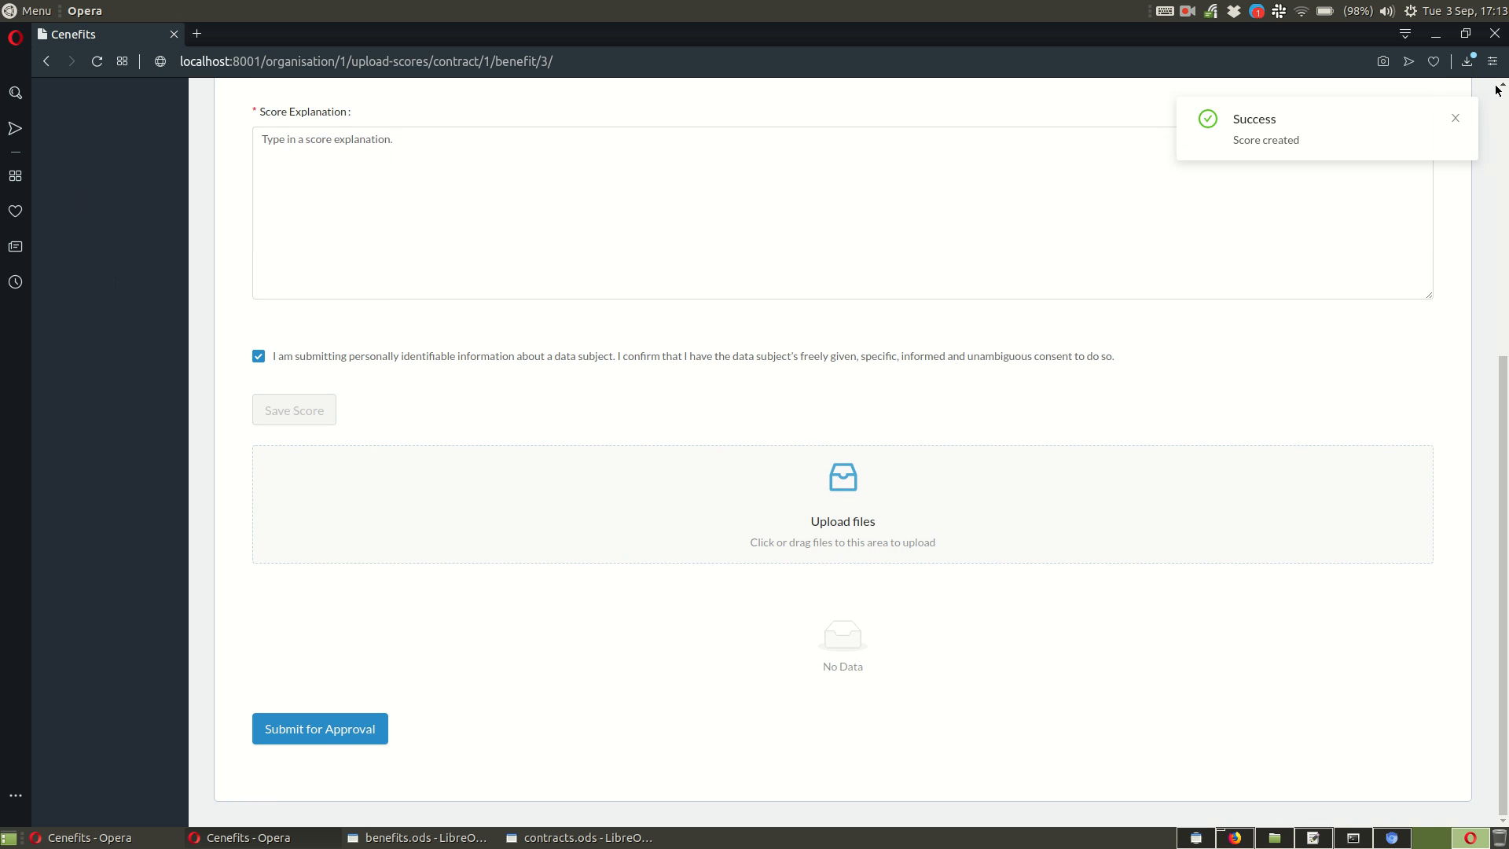
pyautogui.click(1457, 120)
pyautogui.click(363, 730)
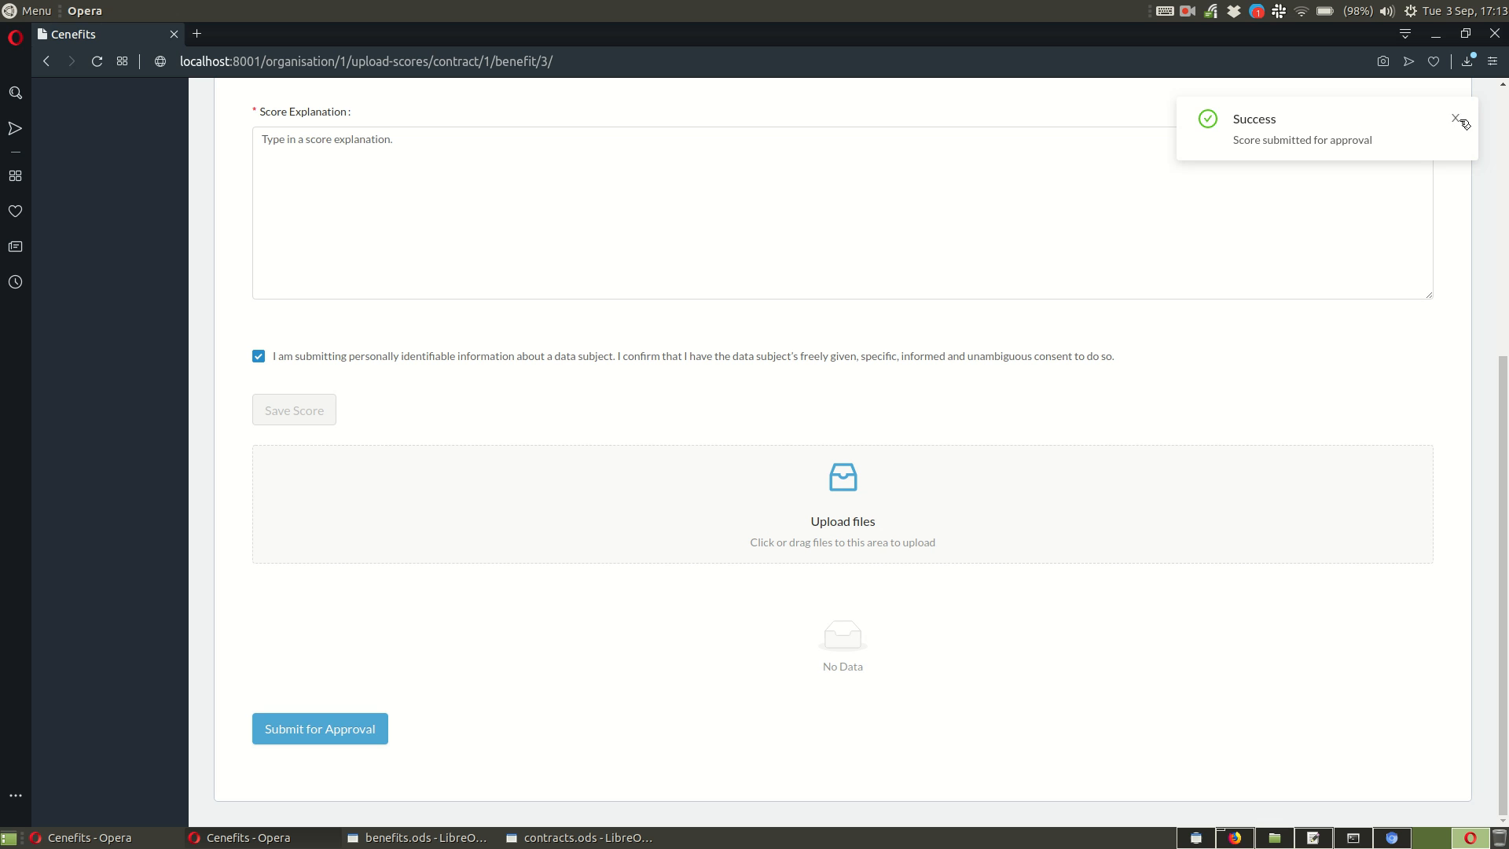
# Step: Dismiss the success notification and view the Upload Evidence list followed by the Upload Score list
pyautogui.click(1460, 120)
pyautogui.scroll(4, 542, 573)
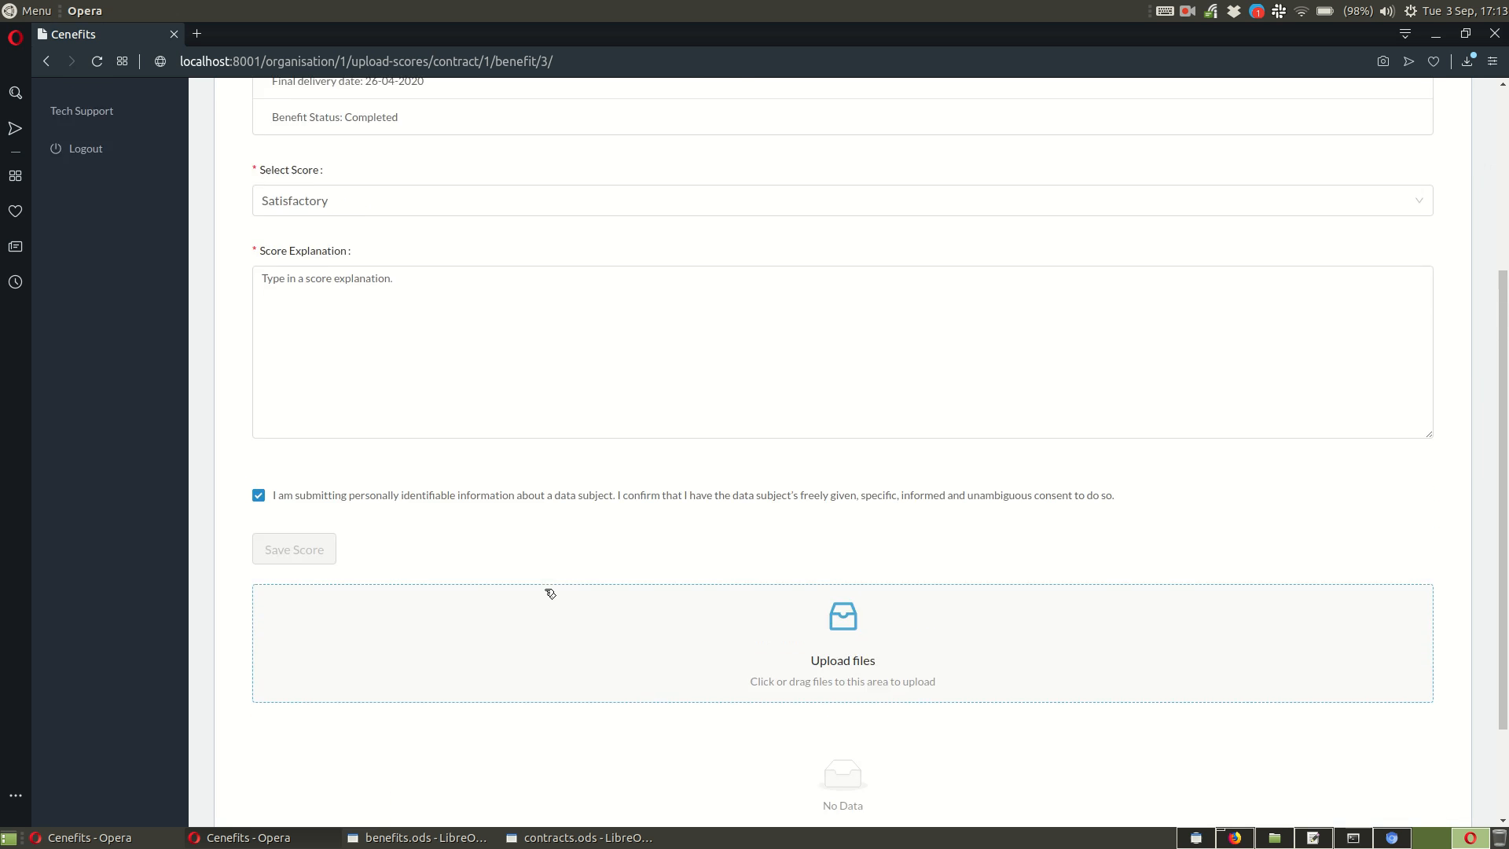
pyautogui.scroll(1, 546, 597)
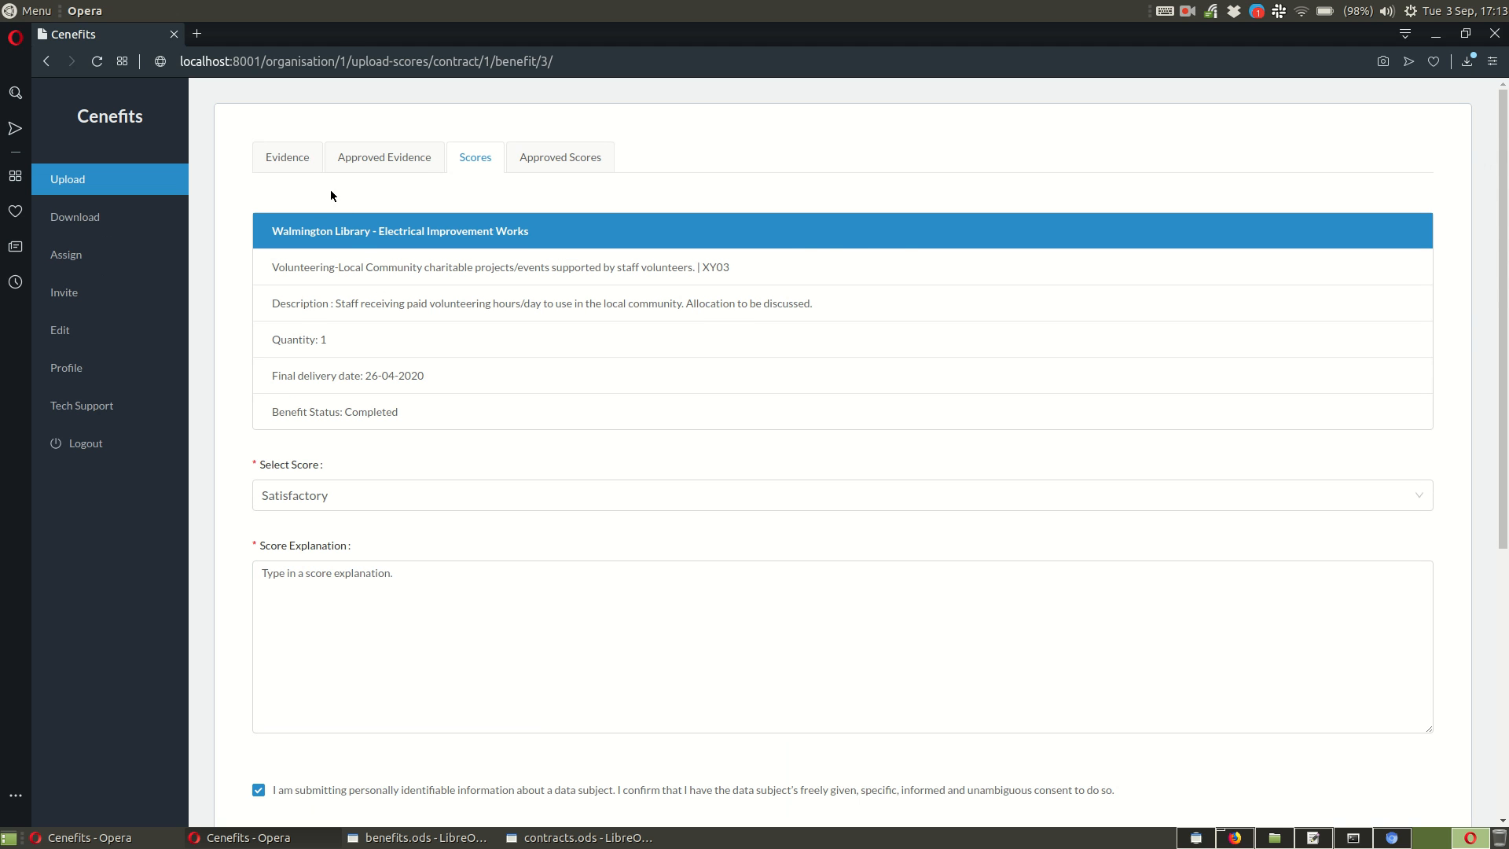
pyautogui.click(280, 158)
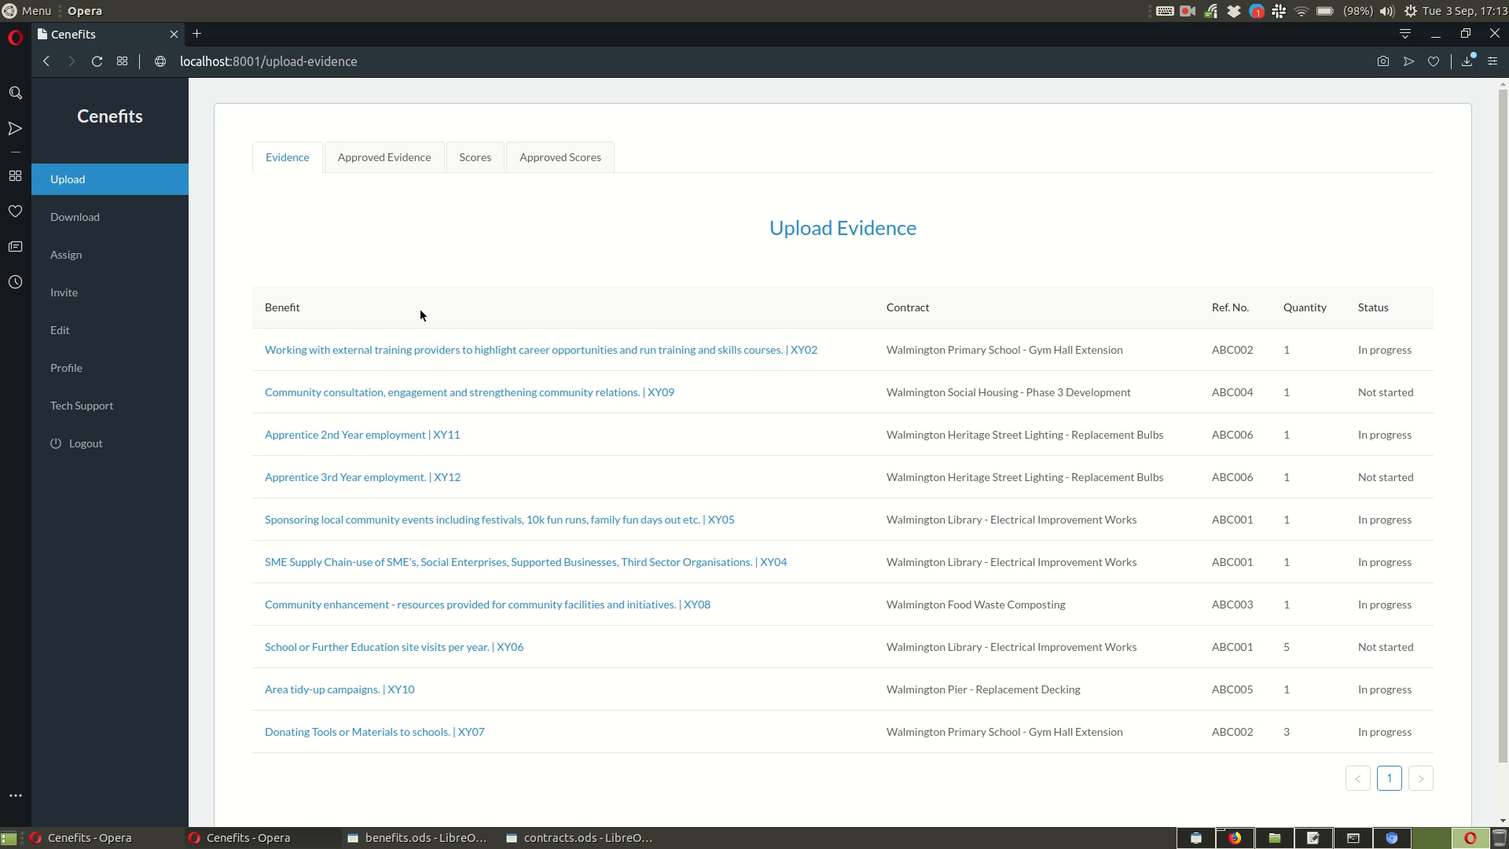
pyautogui.click(476, 158)
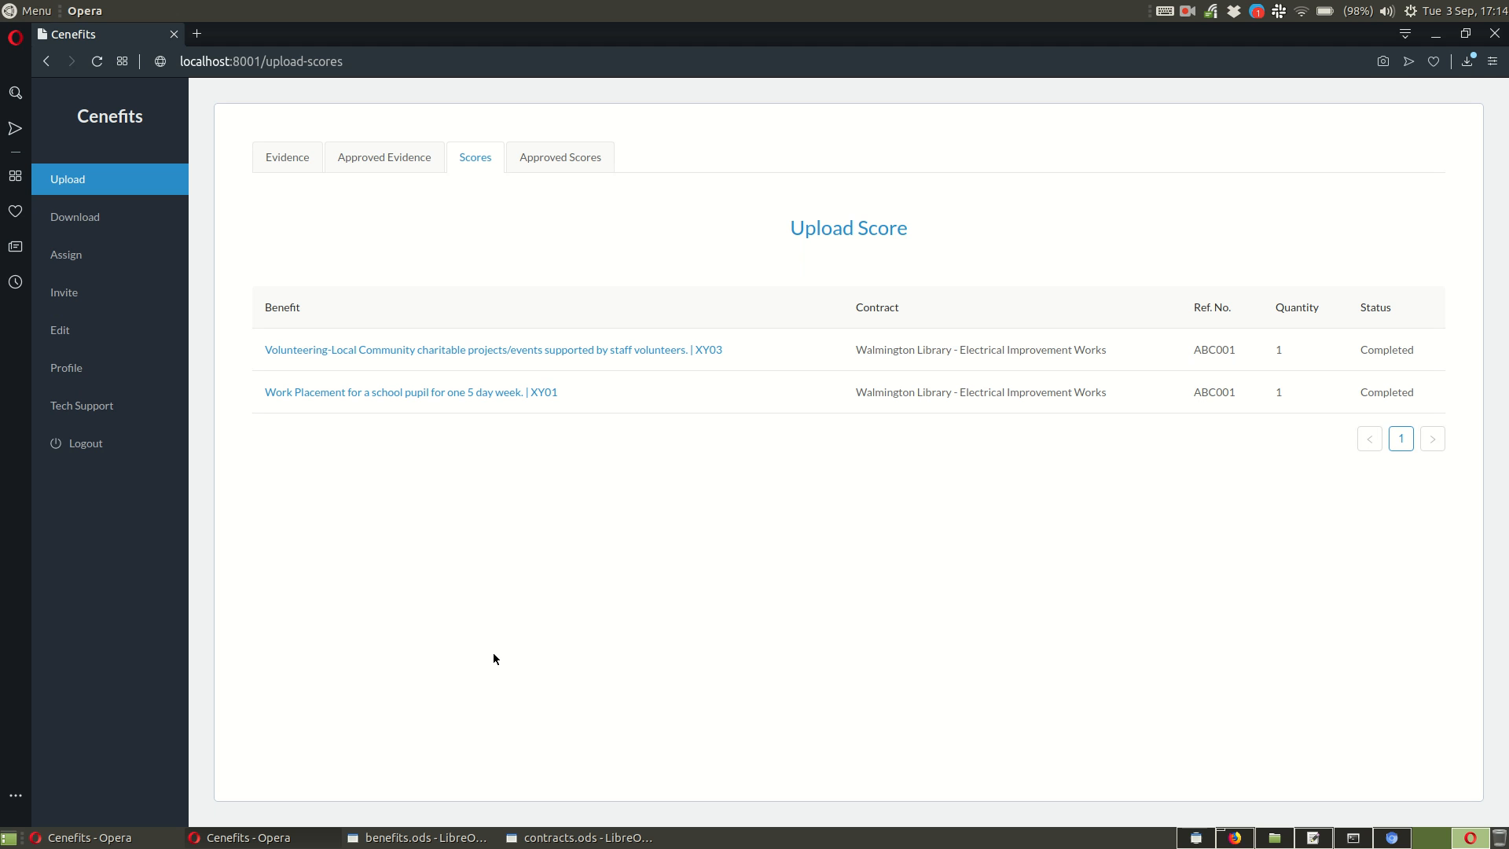
# Step: Switch to the evidence-checking Cenefits window and open the submitted score for benefit XY03 from the Check Scores list
pyautogui.click(102, 834)
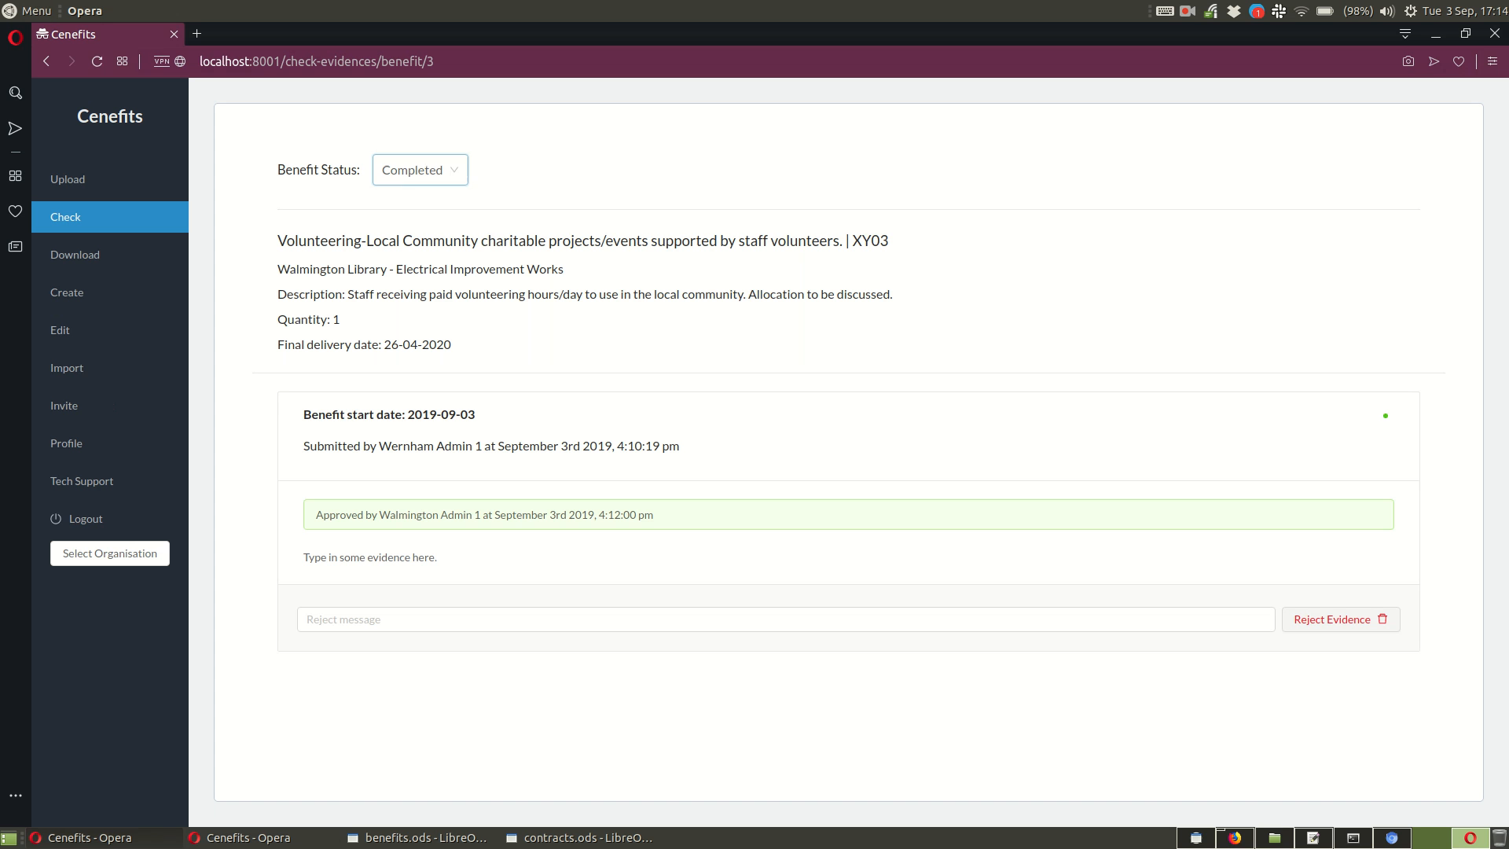
pyautogui.click(107, 223)
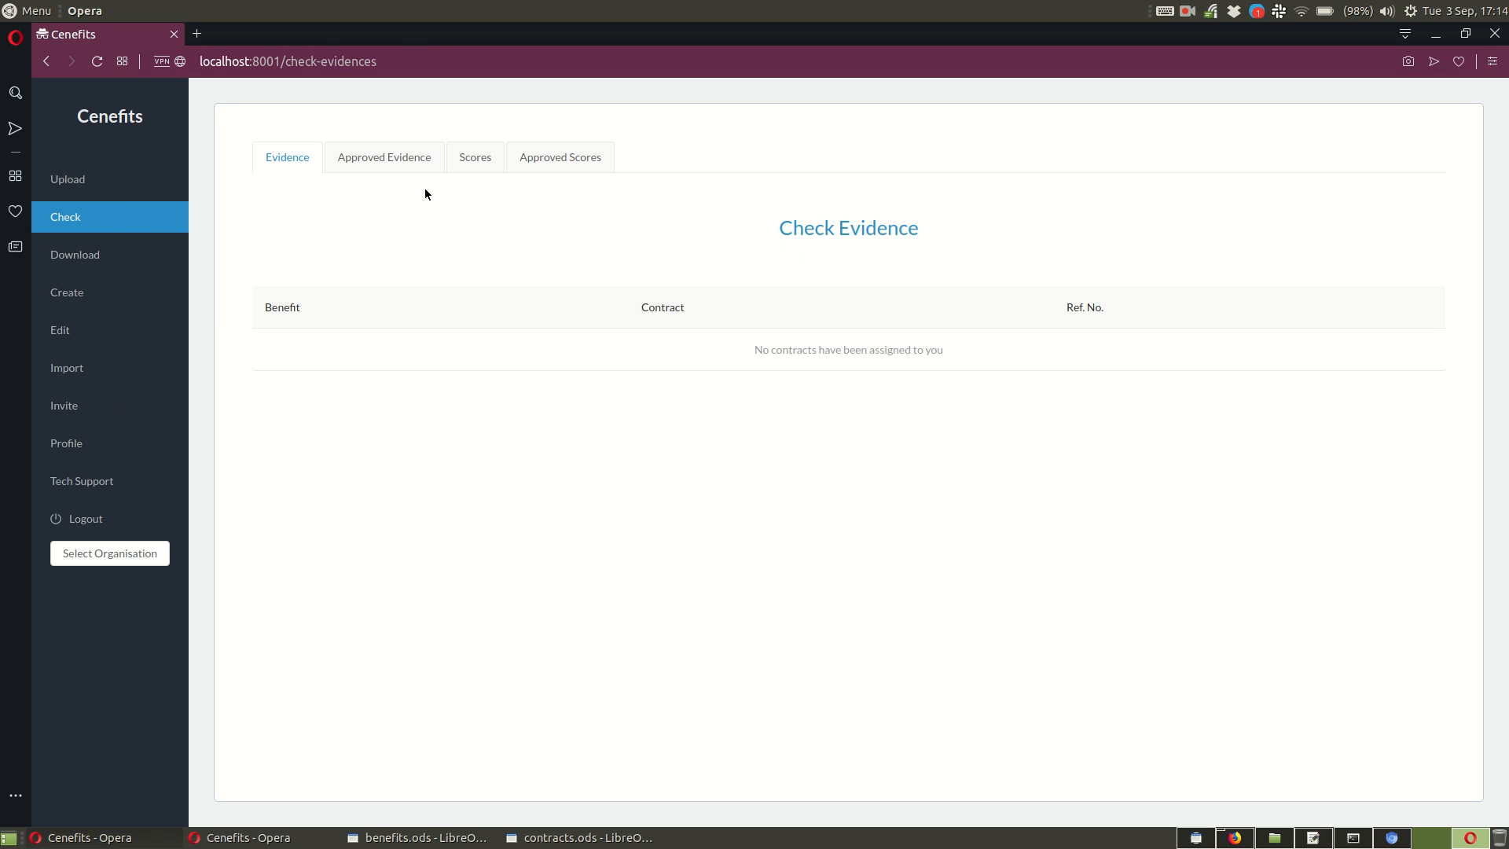
pyautogui.click(475, 159)
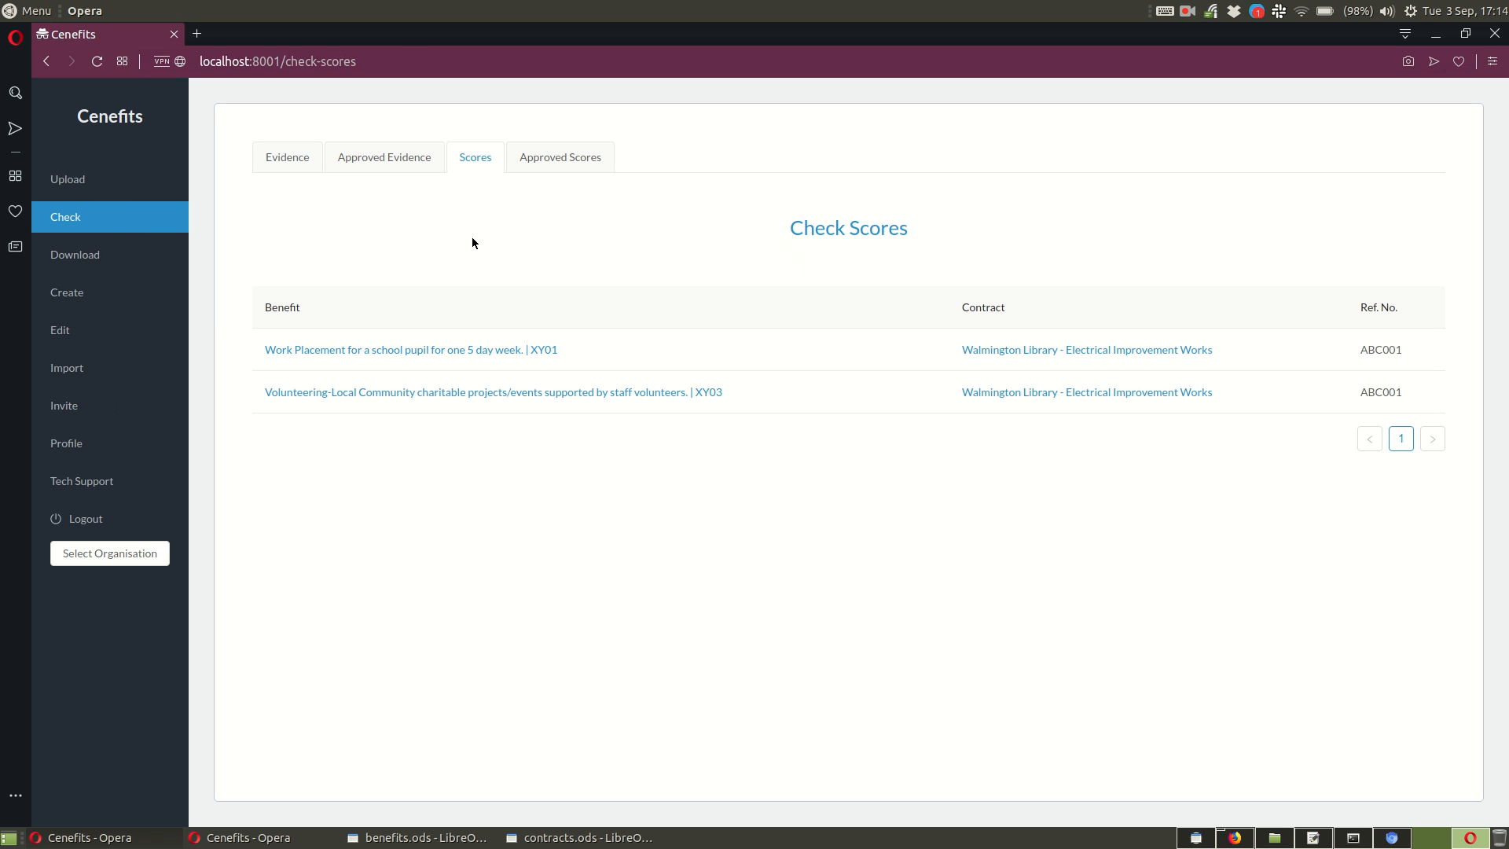
pyautogui.click(551, 392)
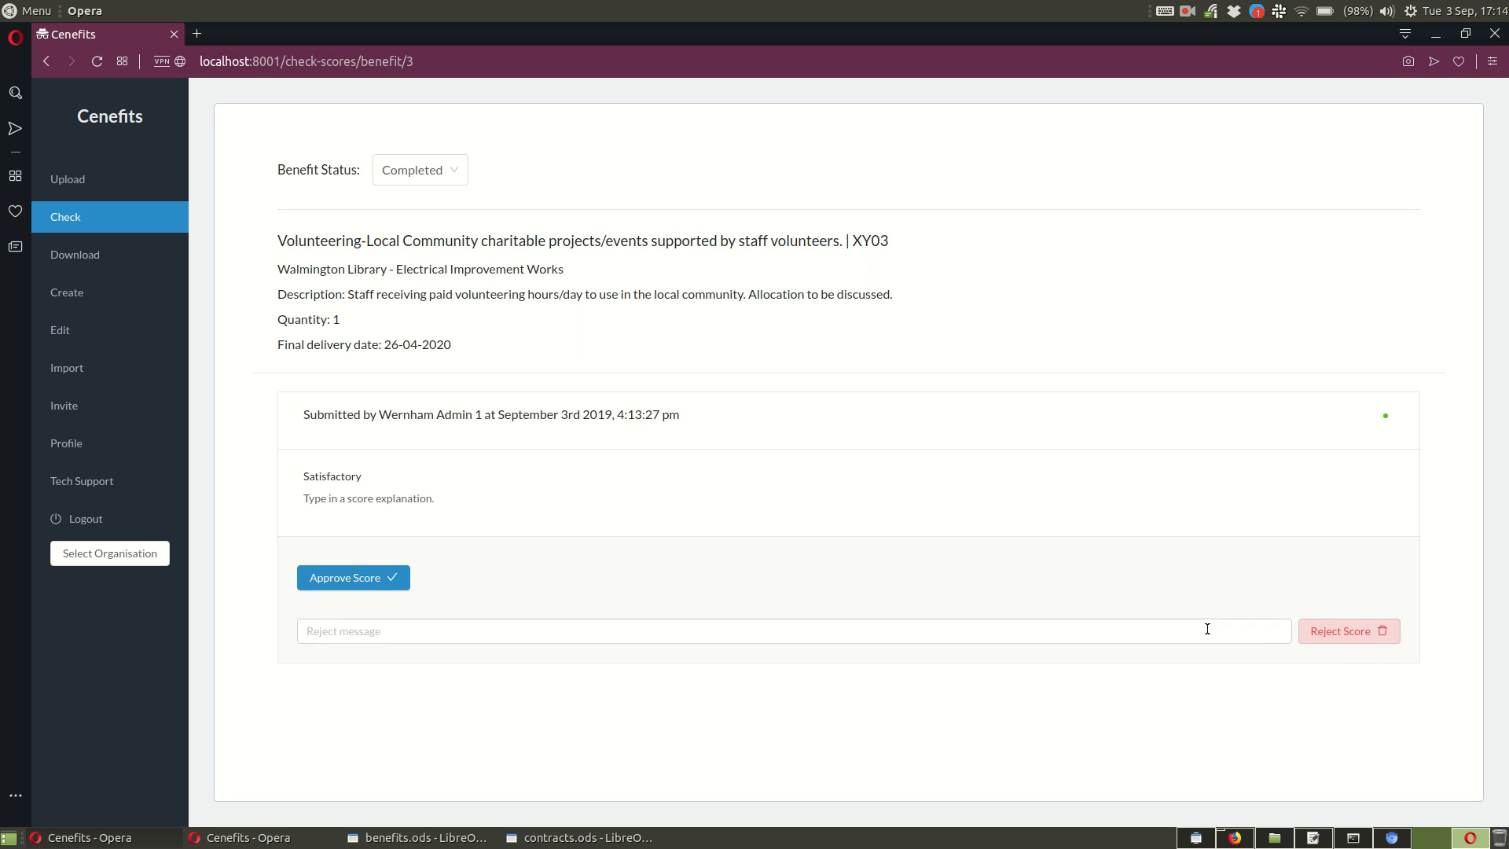
# Step: Focus the score's reject message field without entering a message, and switch back to the Cenefits window showing the Upload Score list
pyautogui.click(1142, 635)
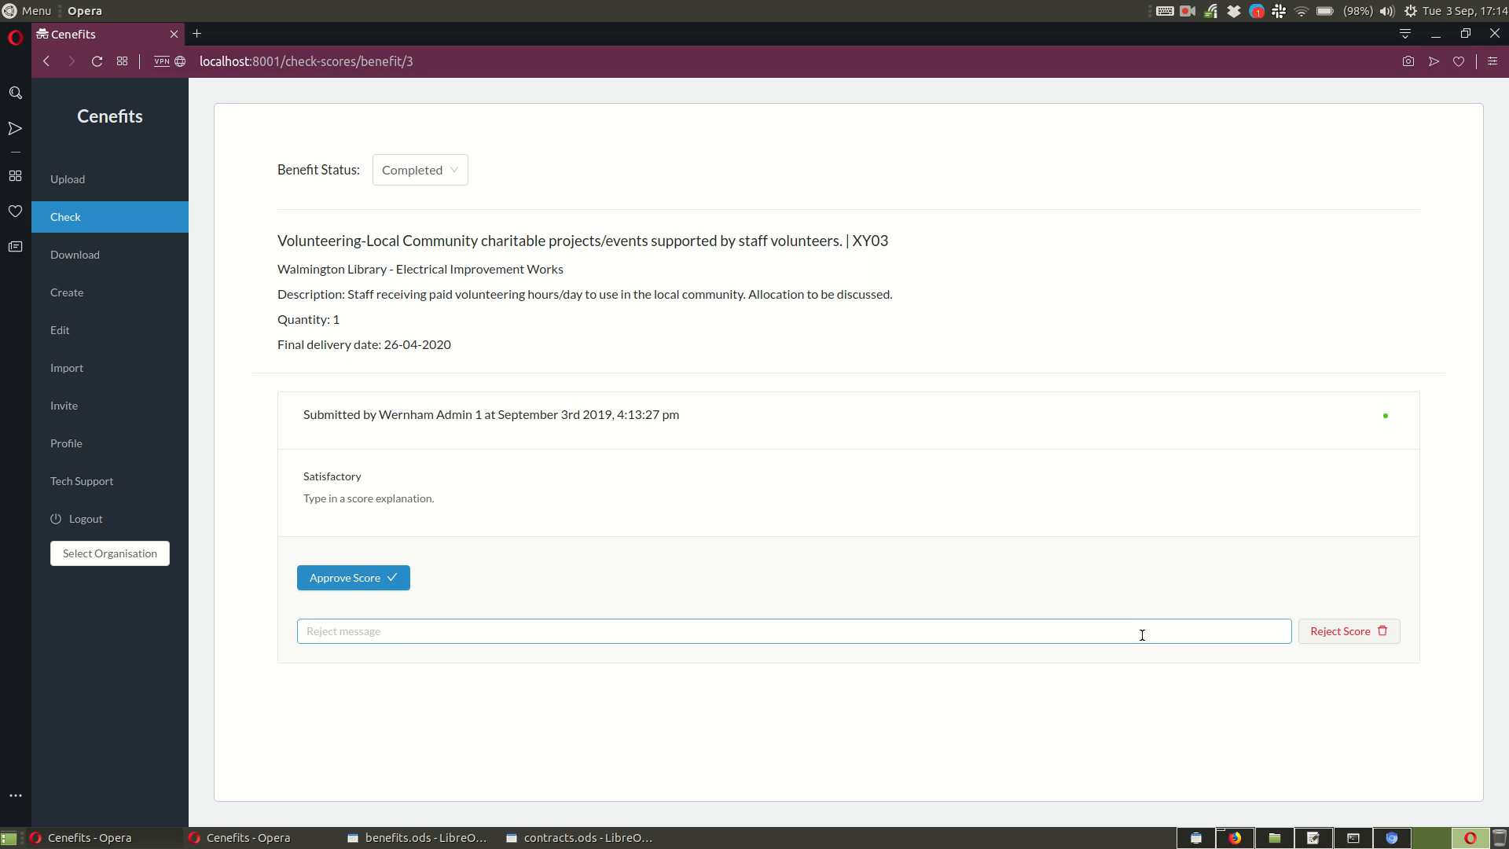
pyautogui.click(507, 634)
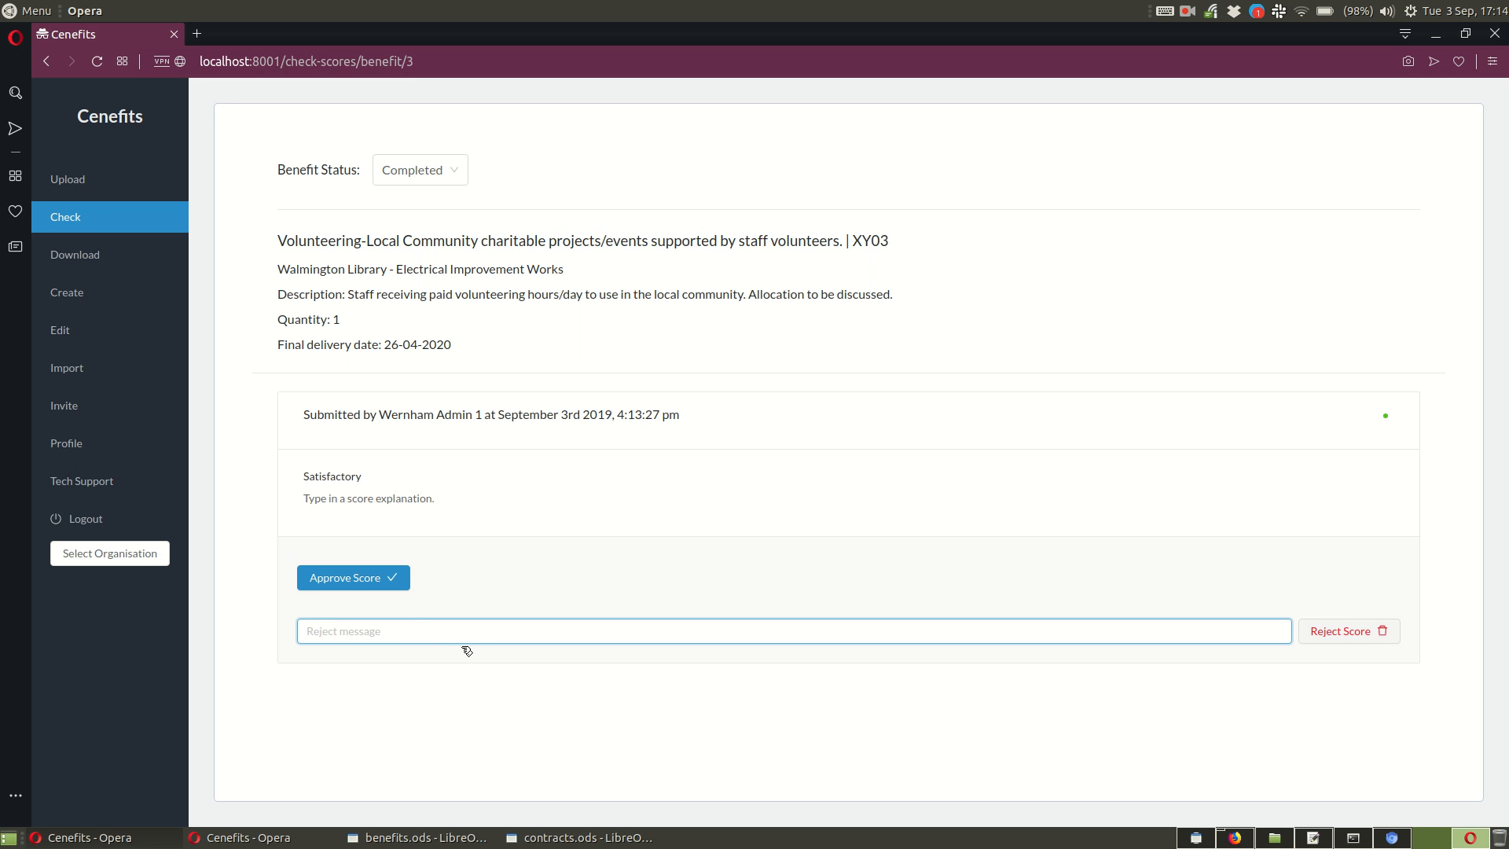
pyautogui.hotkey('alt', 'Tab')
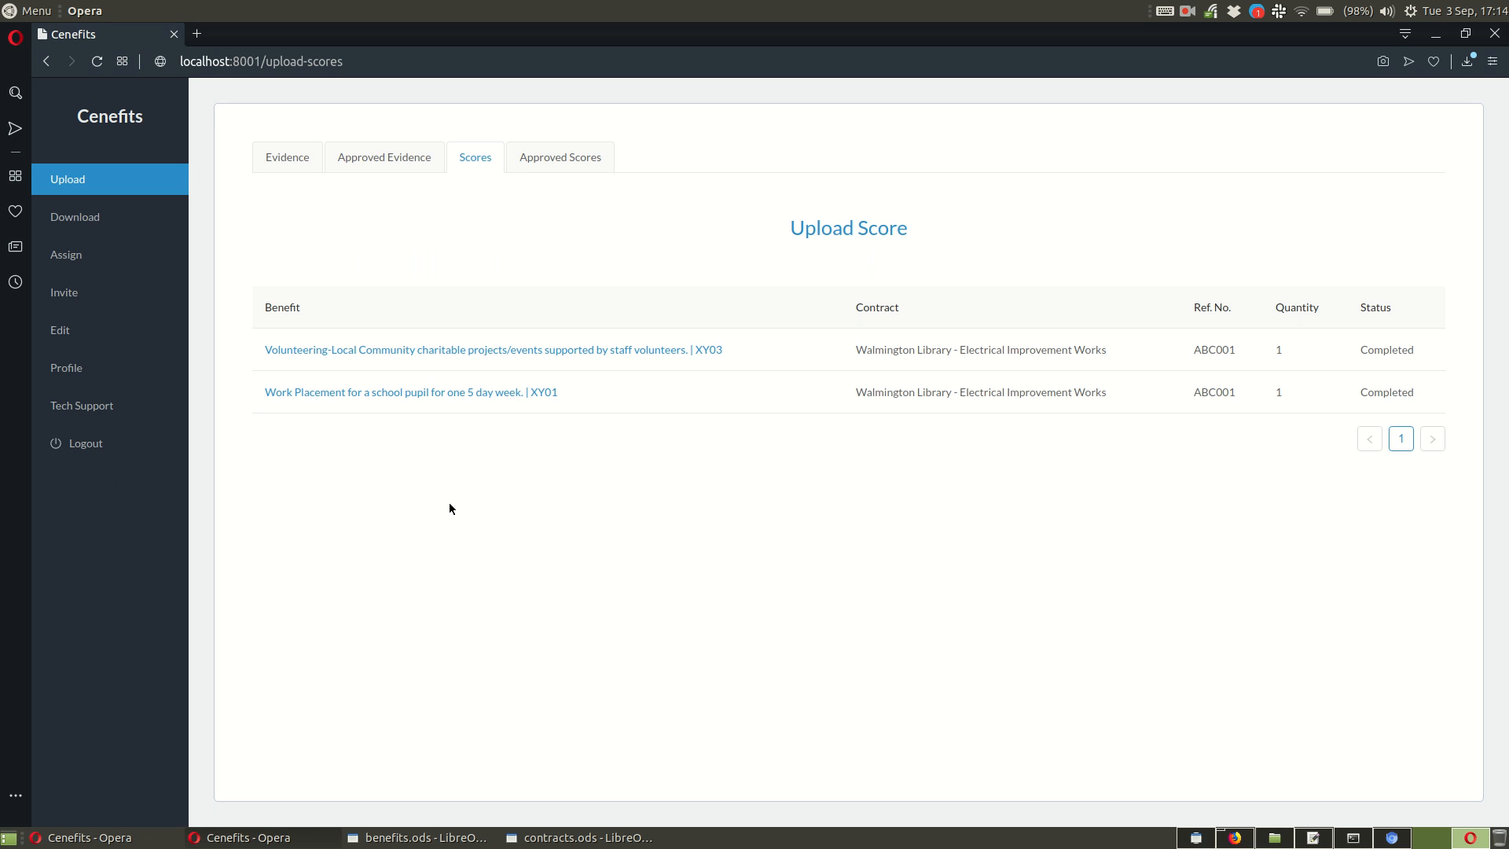